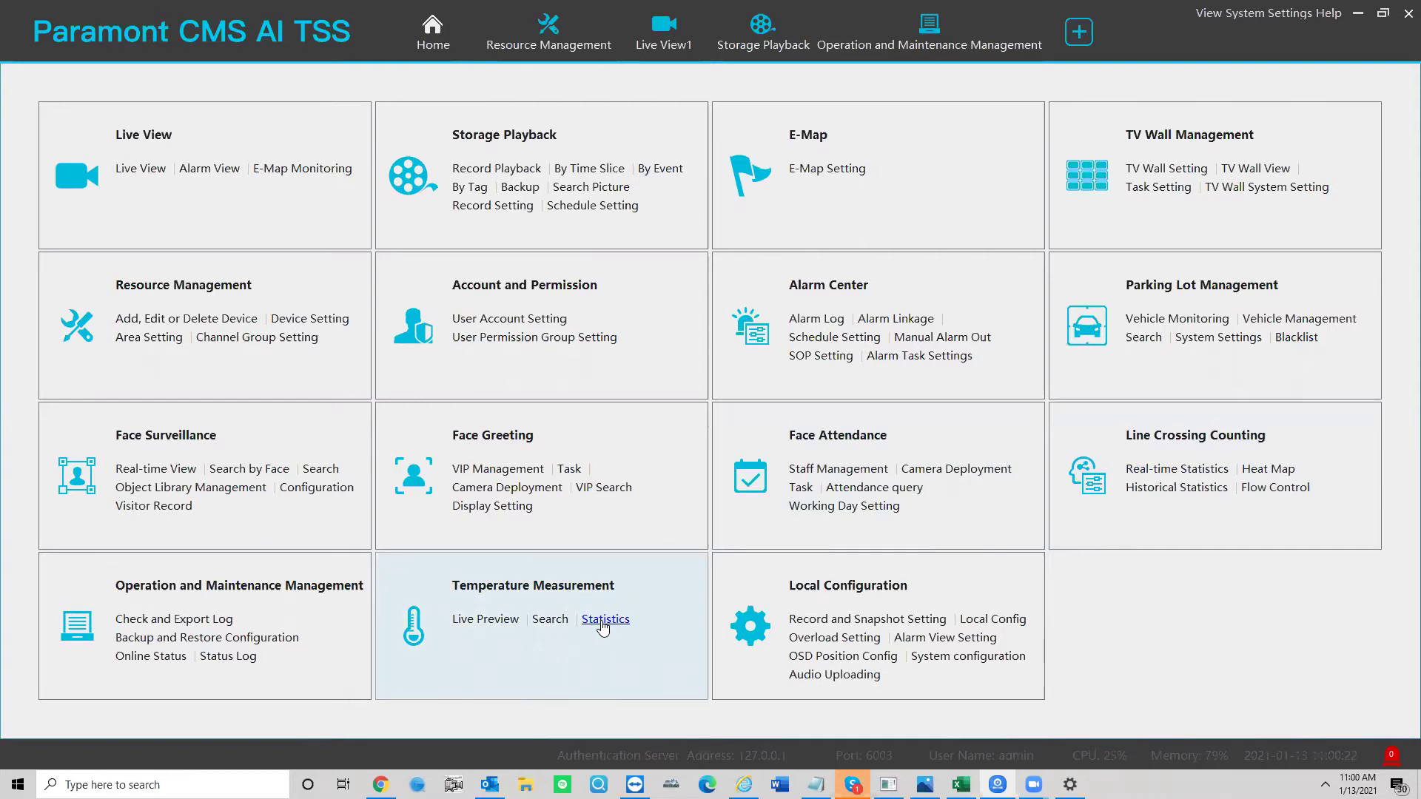
# Open Temperature Measurement statistics and select the IP Camera under the default area.
pyautogui.click(602, 624)
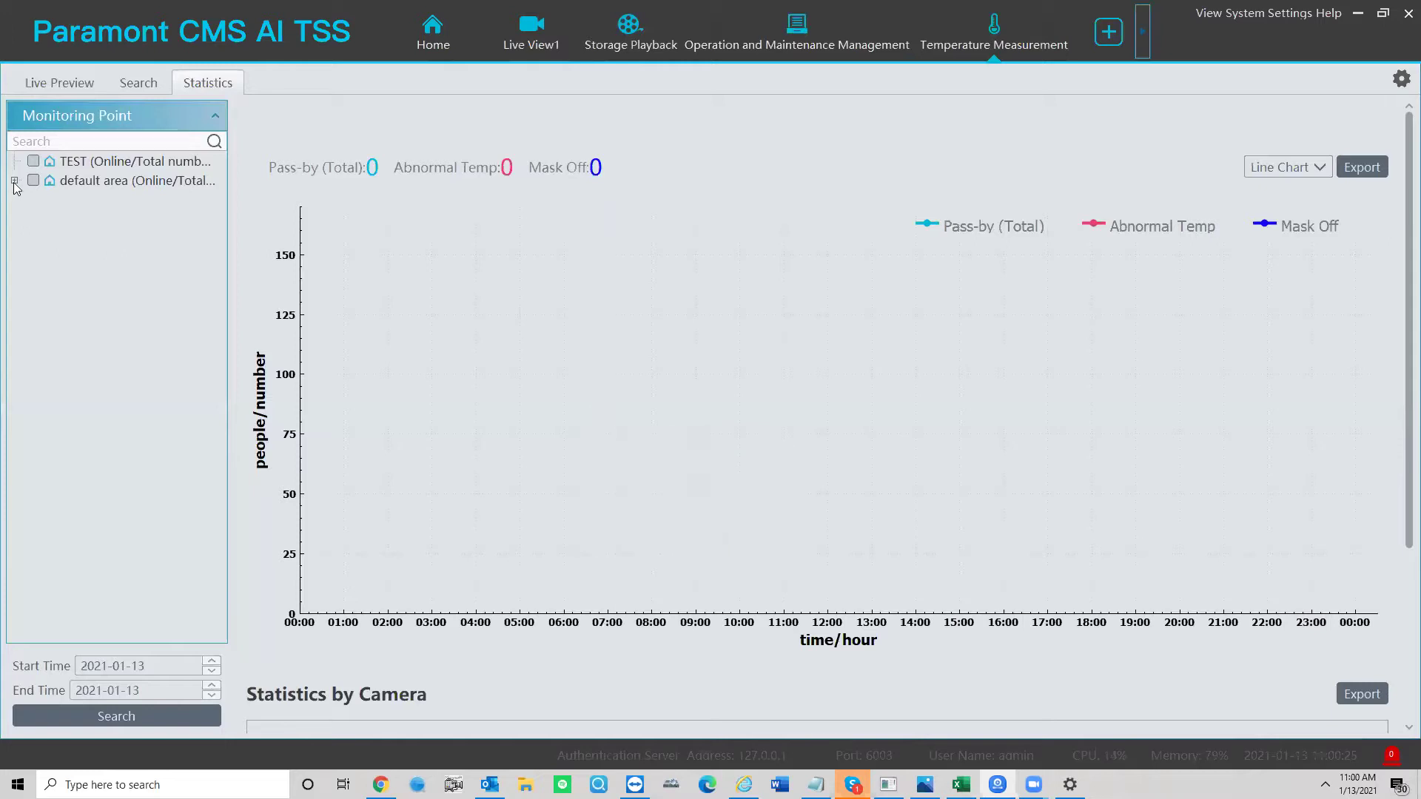
pyautogui.click(15, 180)
pyautogui.click(47, 201)
# Move the statistics start date to 2020-12-13 after dismissing the 40-day query limit warning.
pyautogui.click(213, 662)
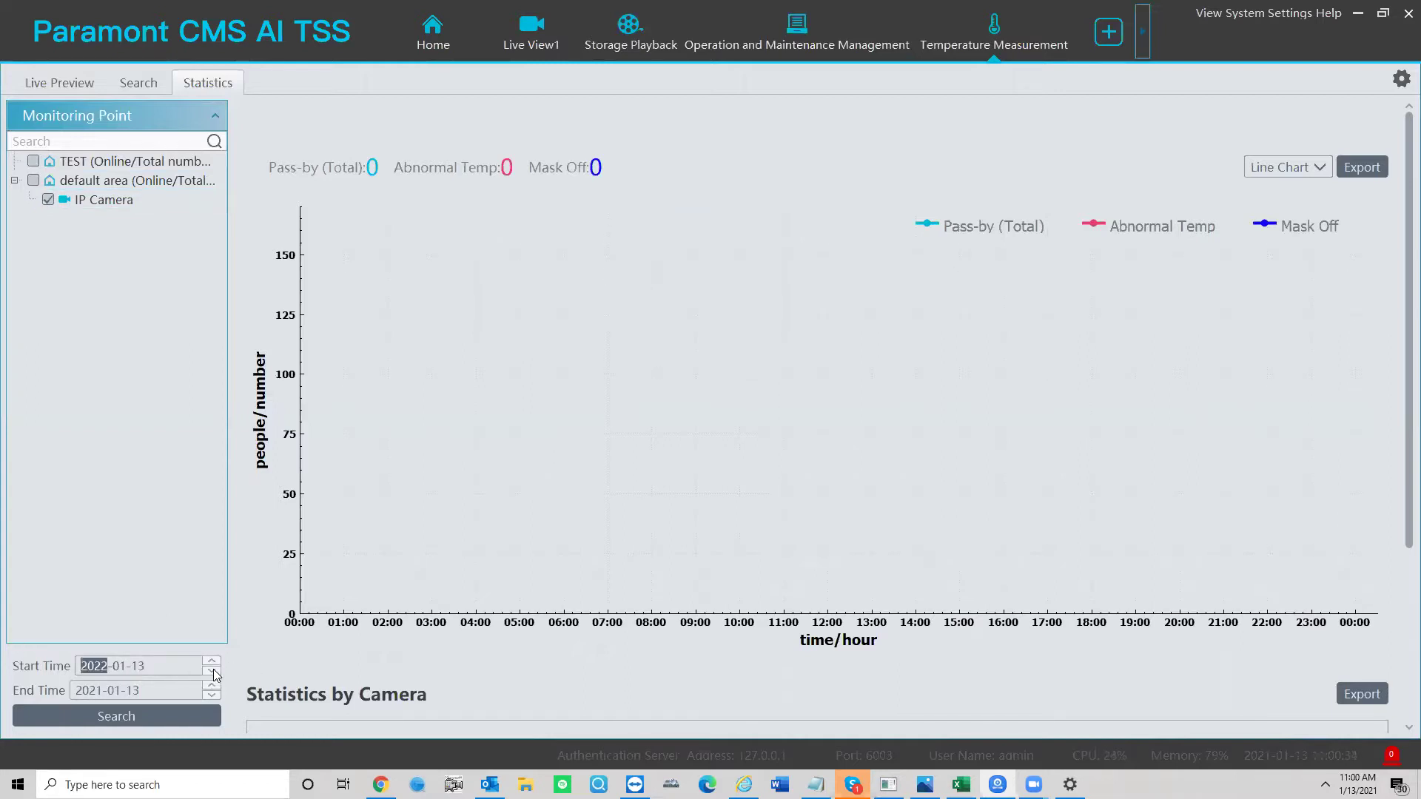
pyautogui.click(126, 724)
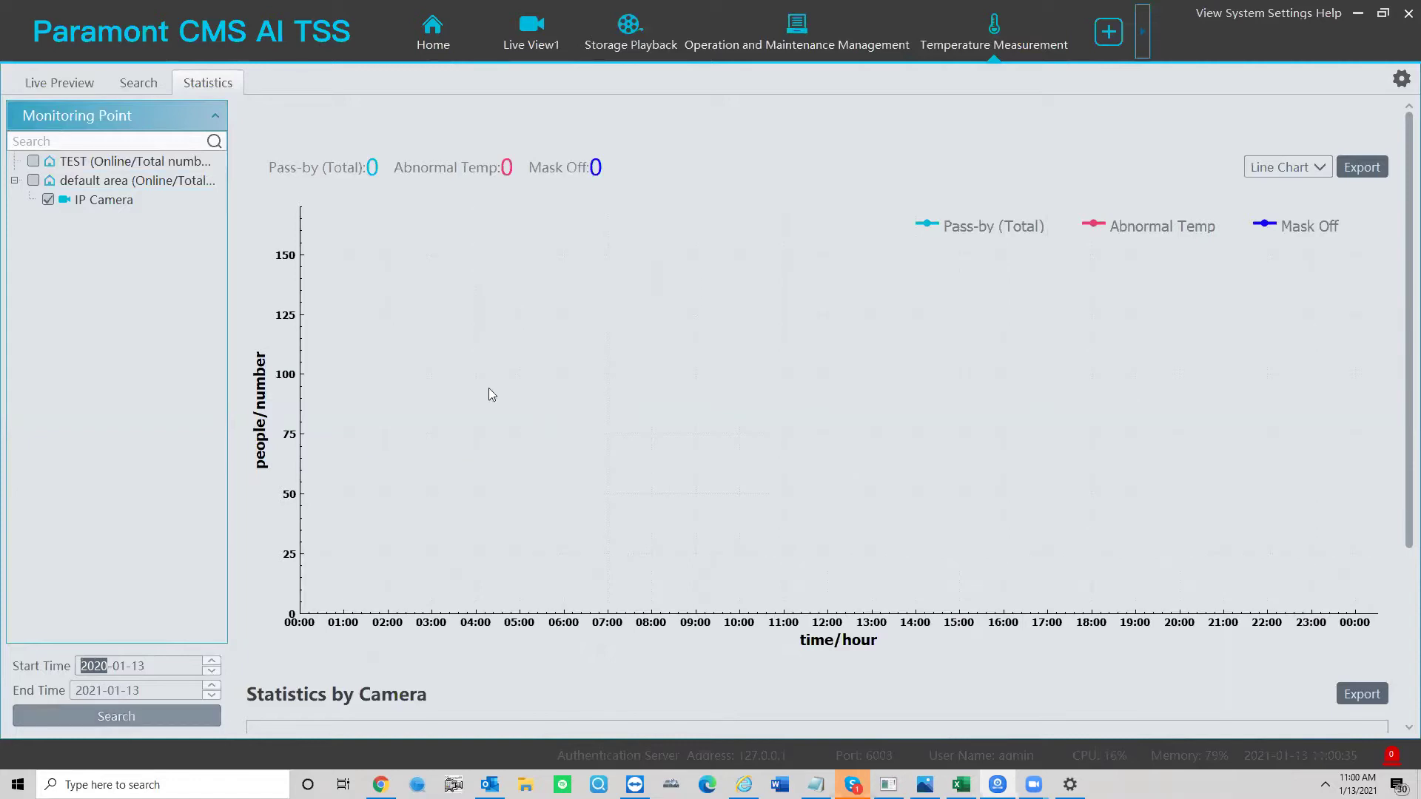
pyautogui.click(849, 434)
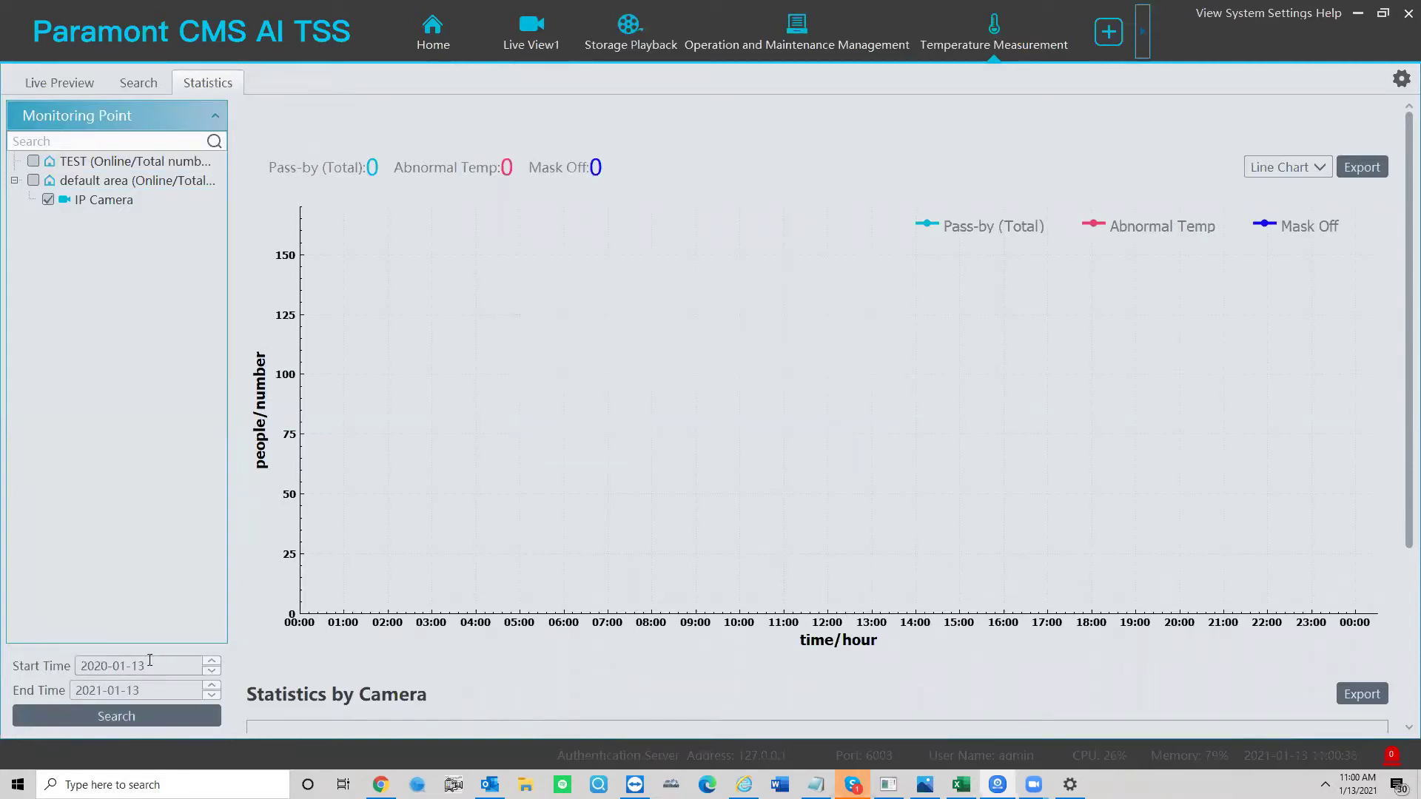
pyautogui.click(123, 666)
pyautogui.write('7')
# Query statistics from 2020-12-13 and view the daily pass-by chart as bars, then as lines.
pyautogui.click(144, 723)
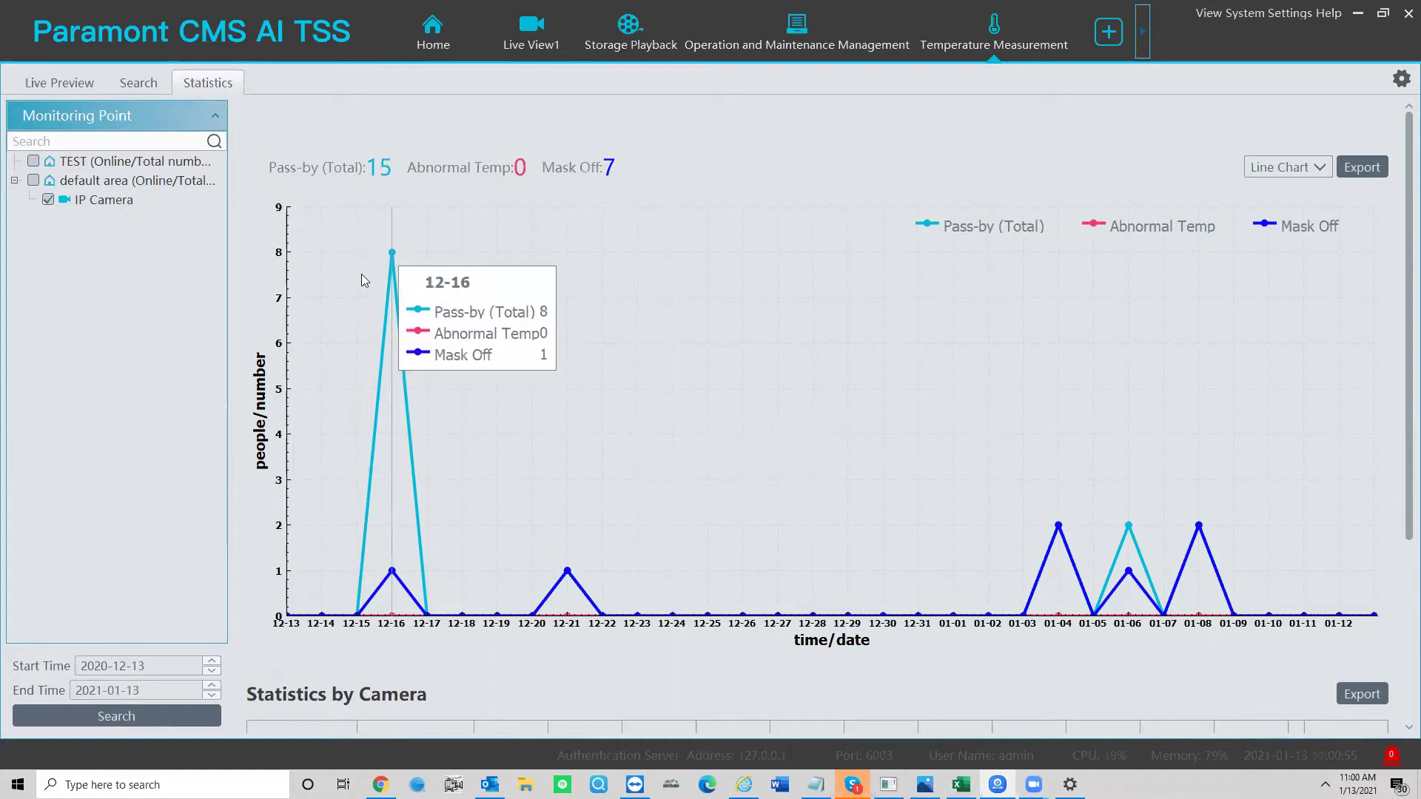
pyautogui.moveTo(953, 444)
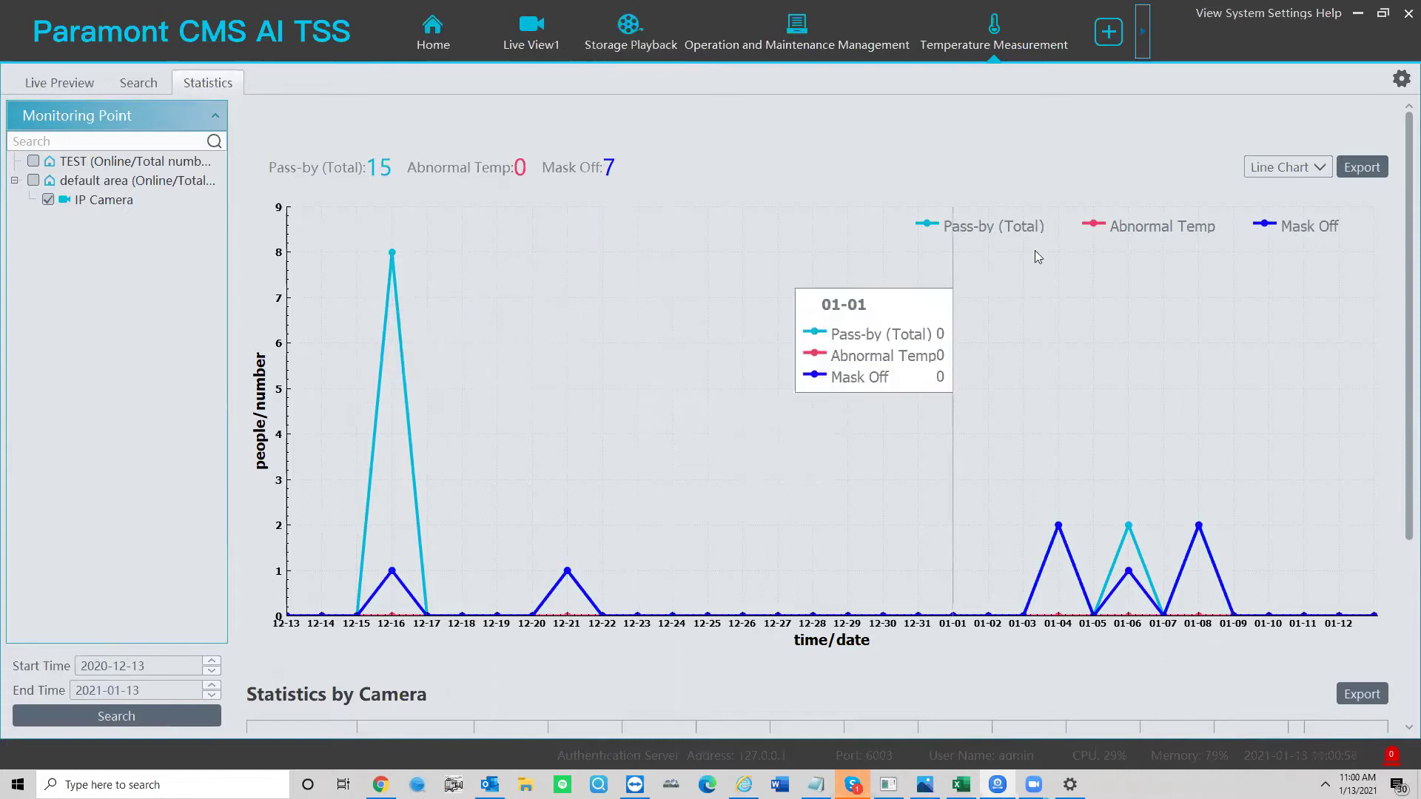
pyautogui.click(1279, 170)
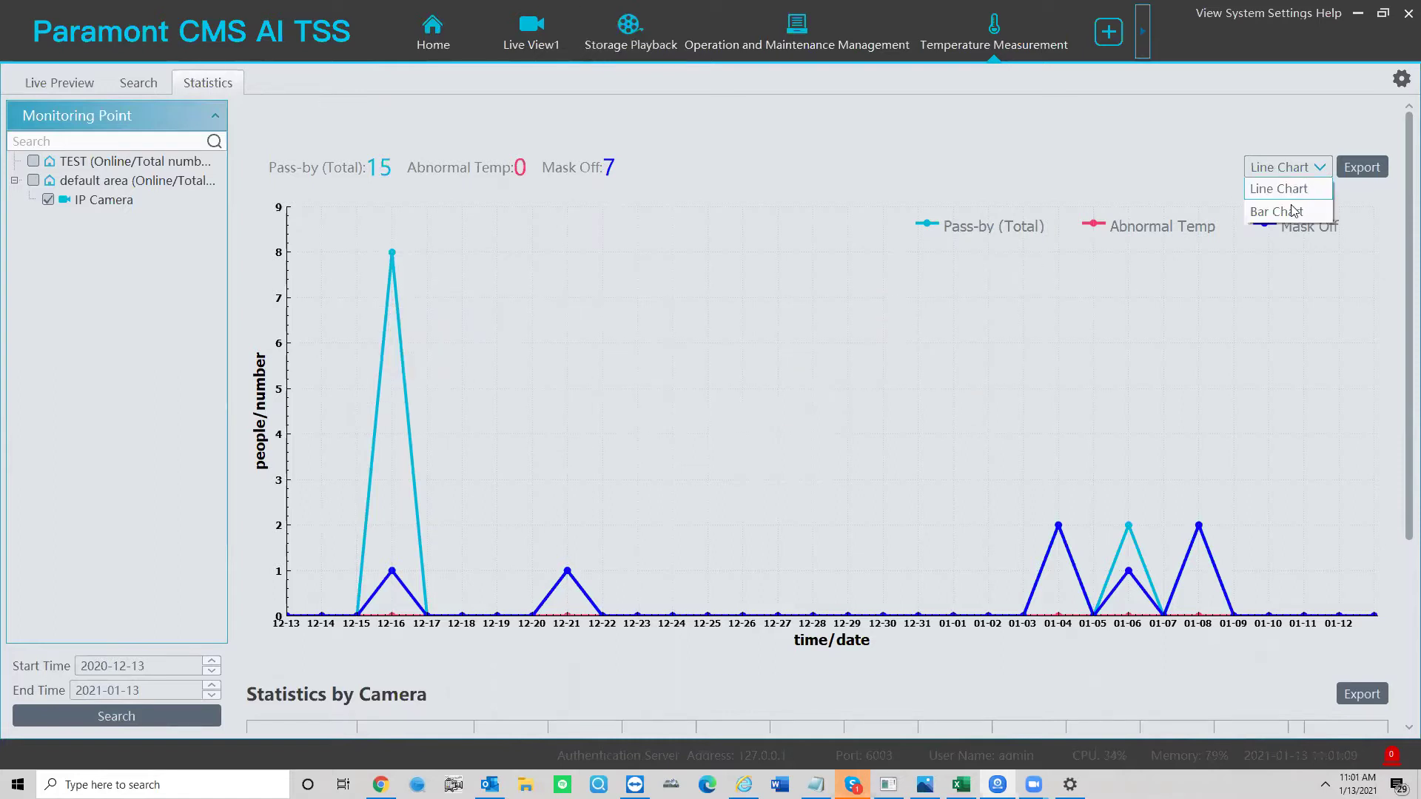
pyautogui.click(1292, 213)
pyautogui.moveTo(636, 444)
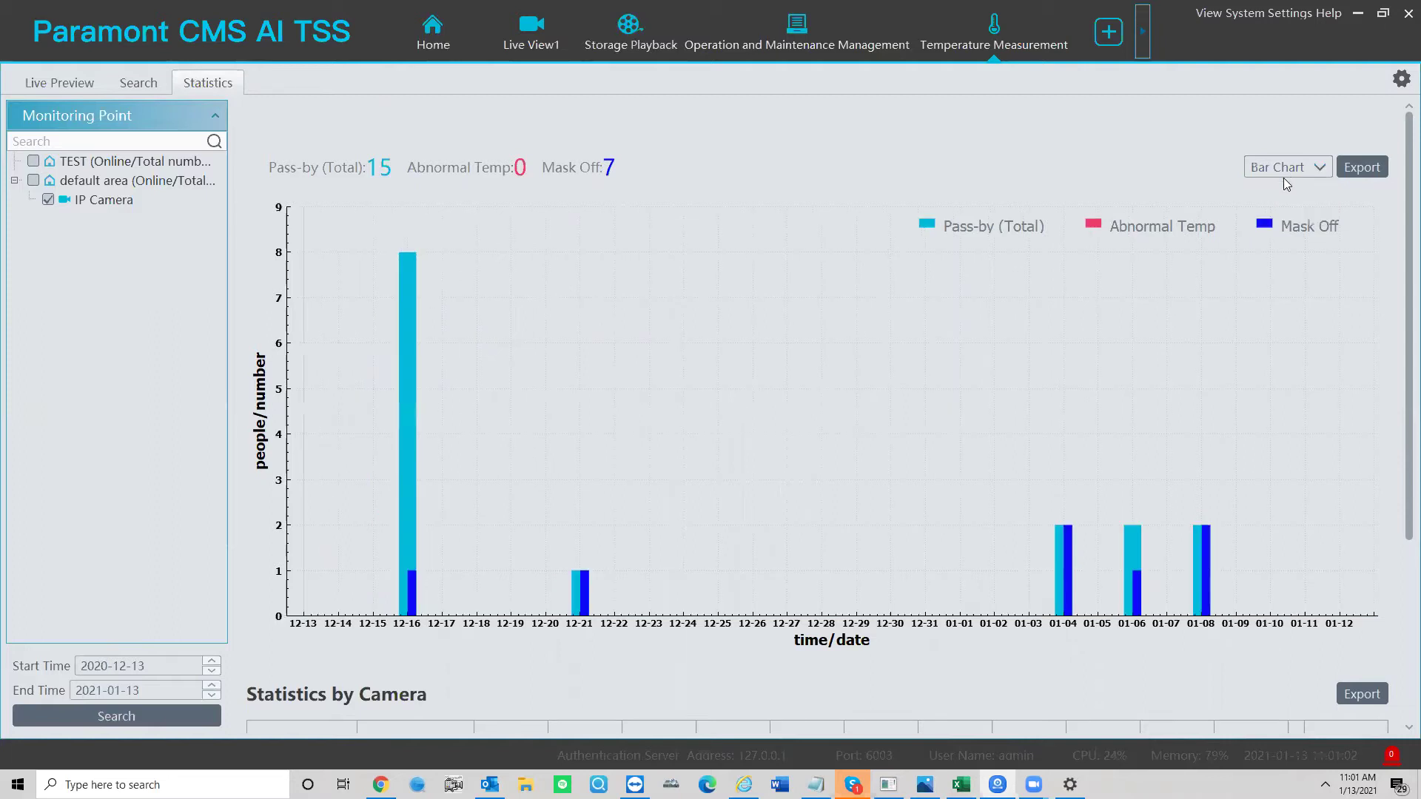
pyautogui.click(1284, 178)
pyautogui.click(1281, 189)
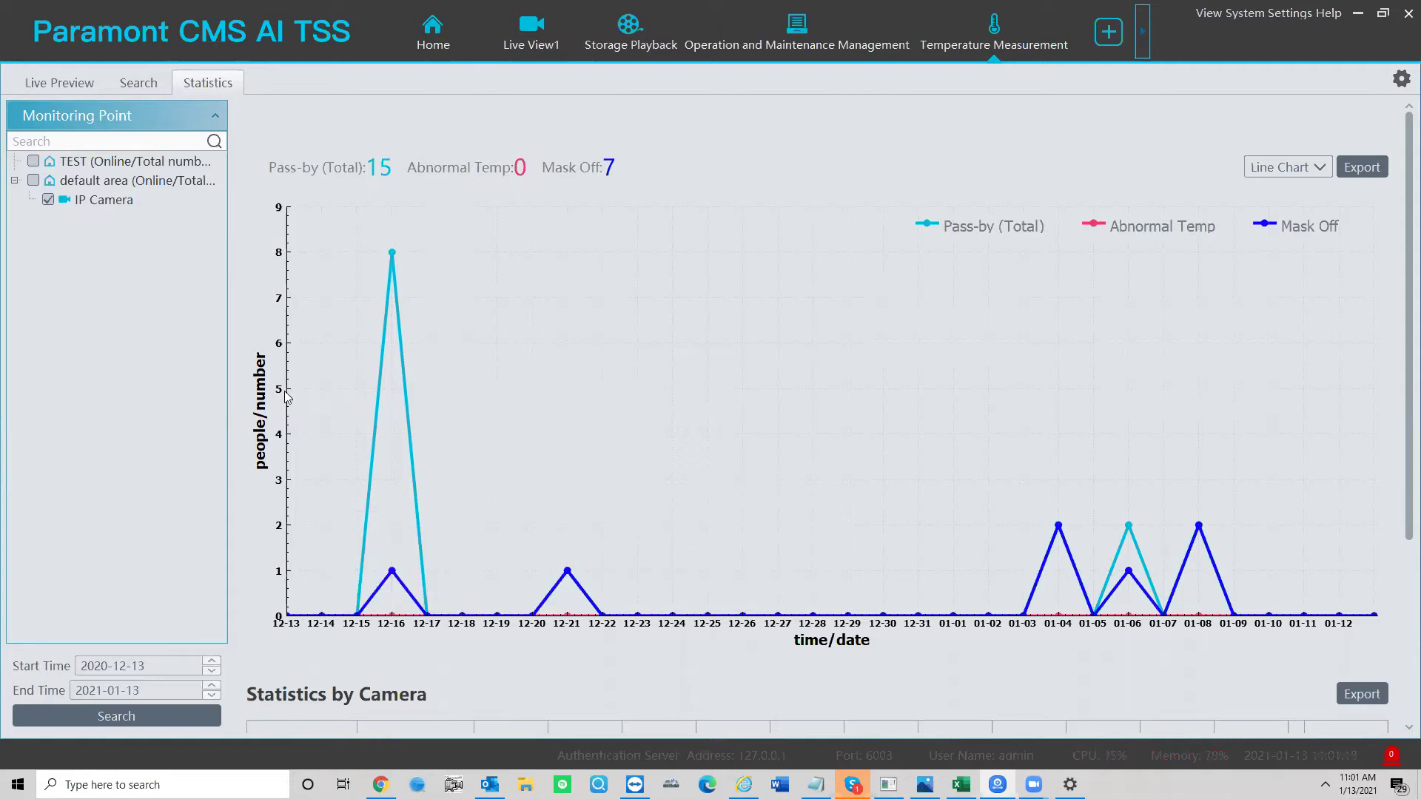
pyautogui.scroll(-1, 599, 561)
pyautogui.scroll(-3, 604, 561)
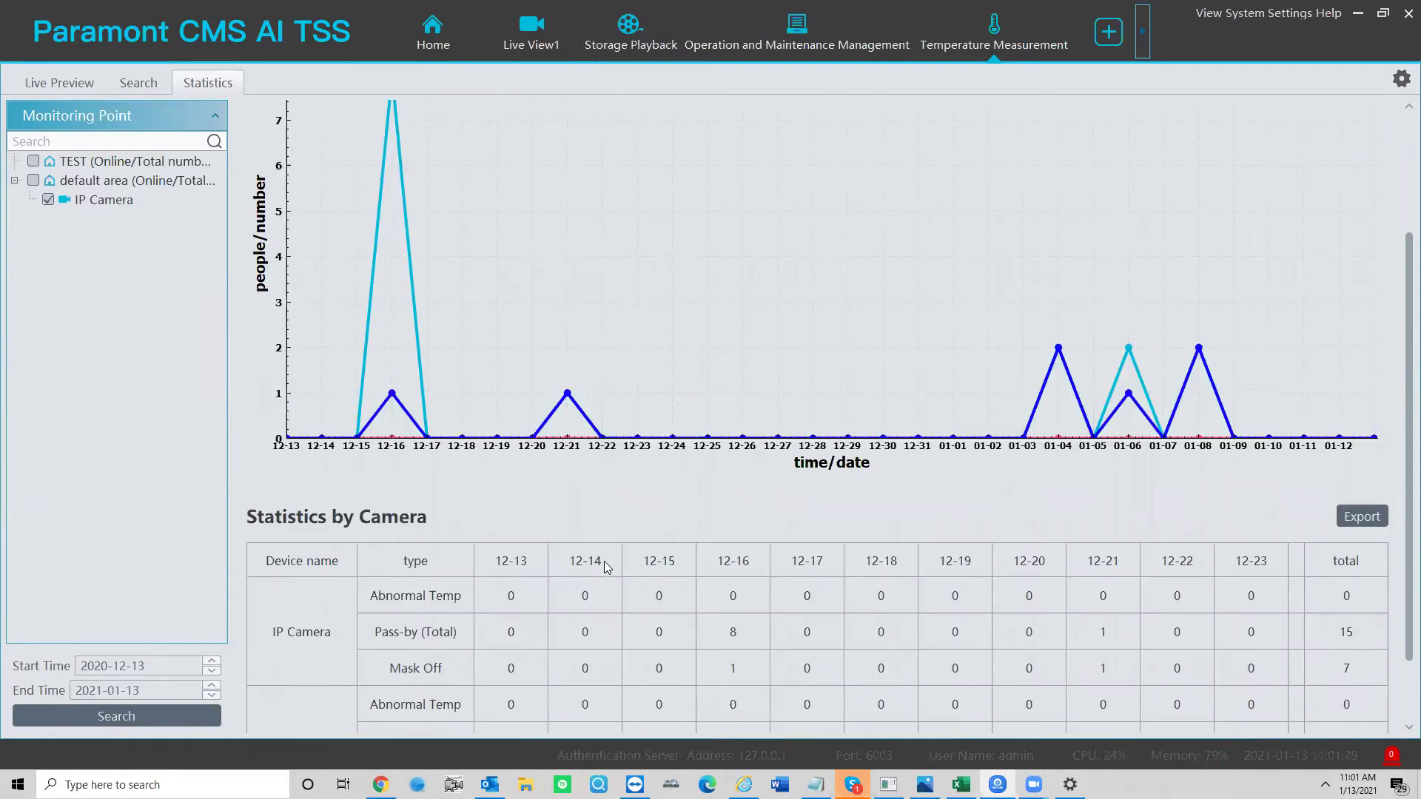
pyautogui.scroll(-2, 585, 503)
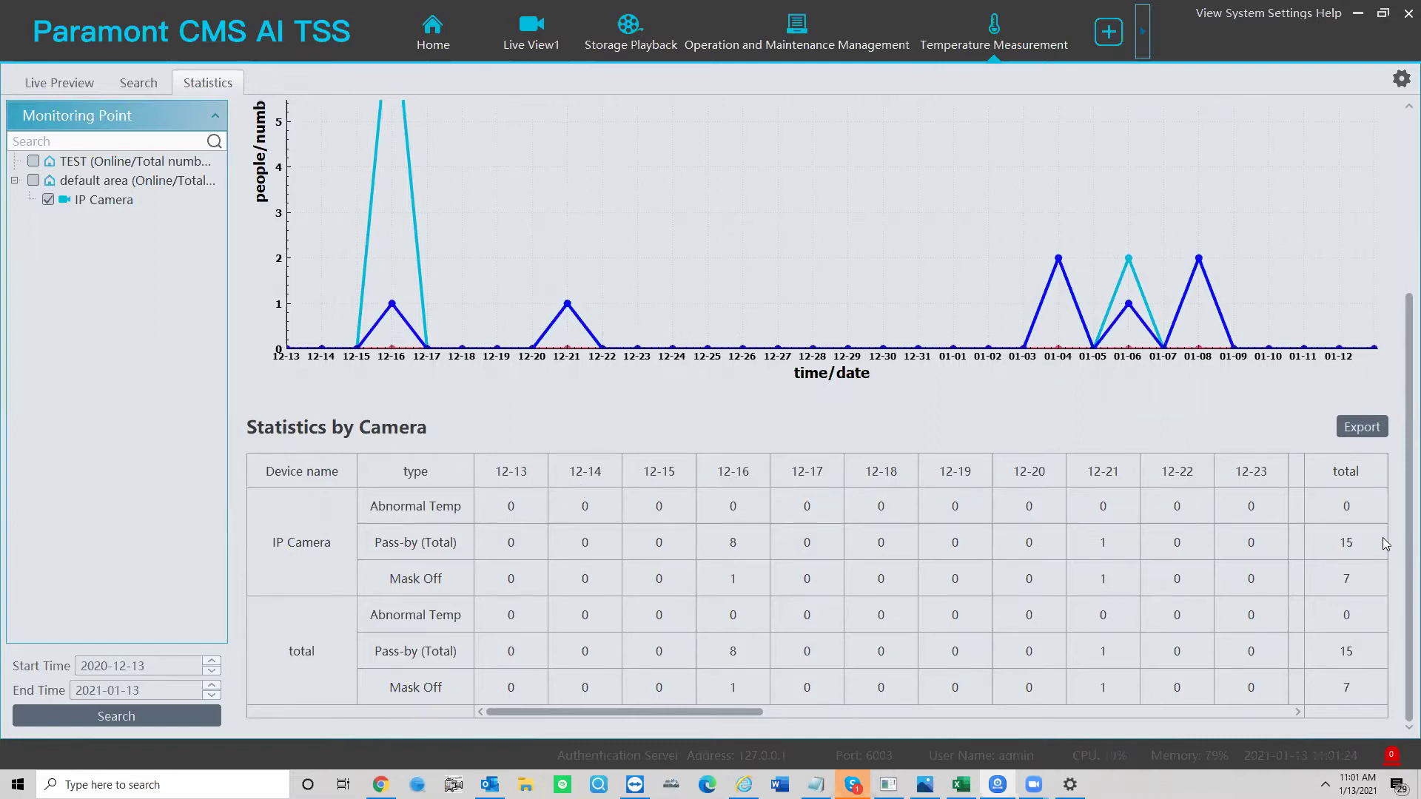
pyautogui.scroll(5, 1203, 329)
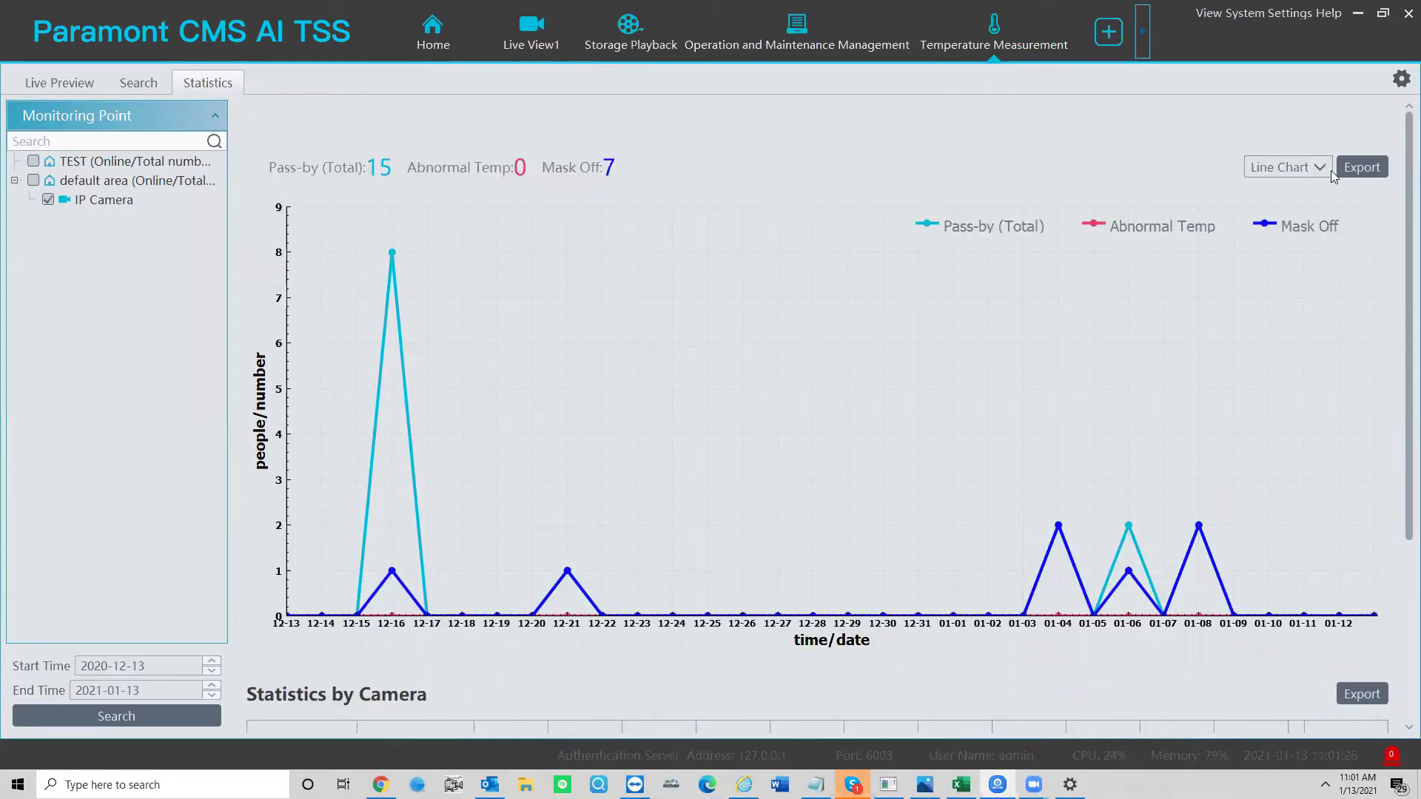
pyautogui.click(1311, 167)
pyautogui.click(1402, 168)
pyautogui.scroll(-5, 1370, 518)
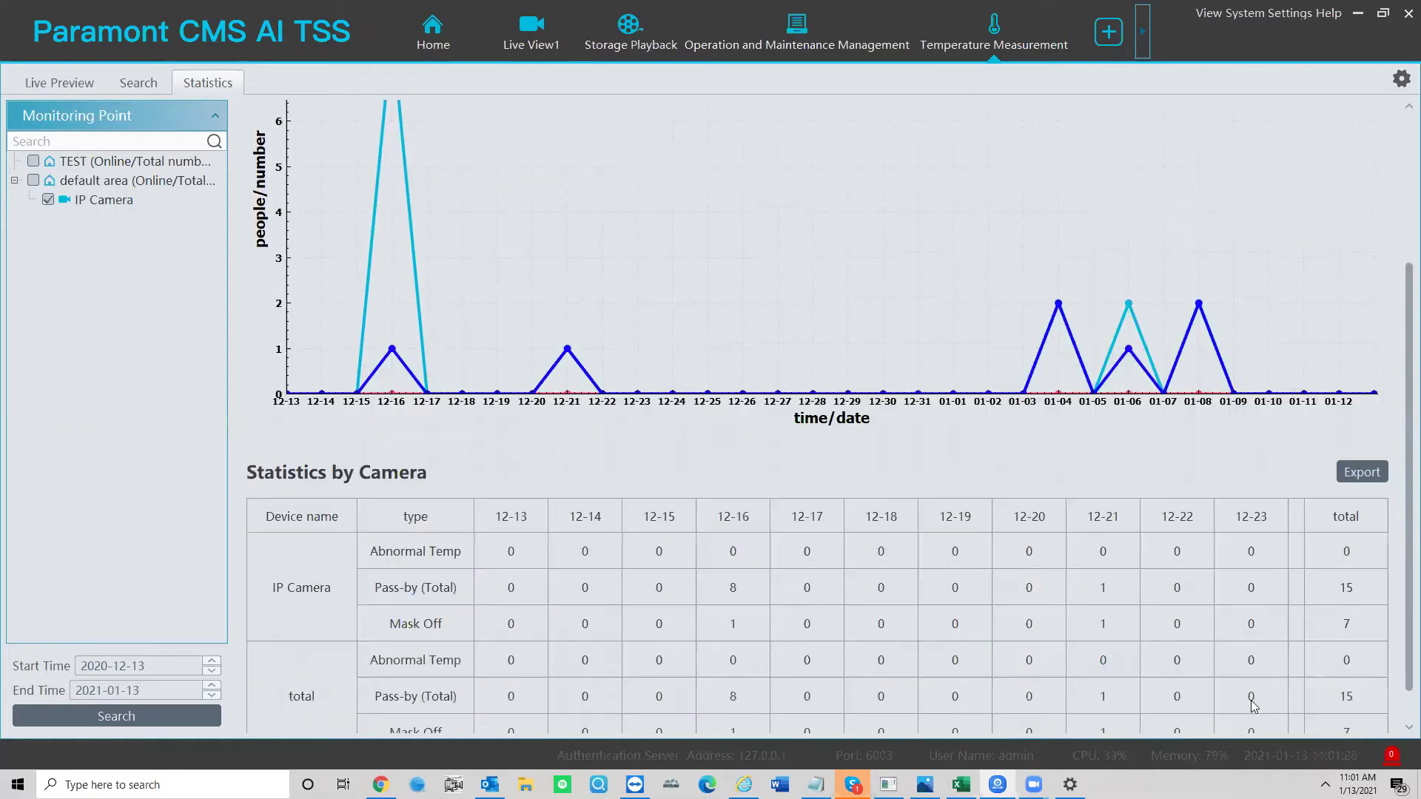
pyautogui.scroll(5, 1101, 320)
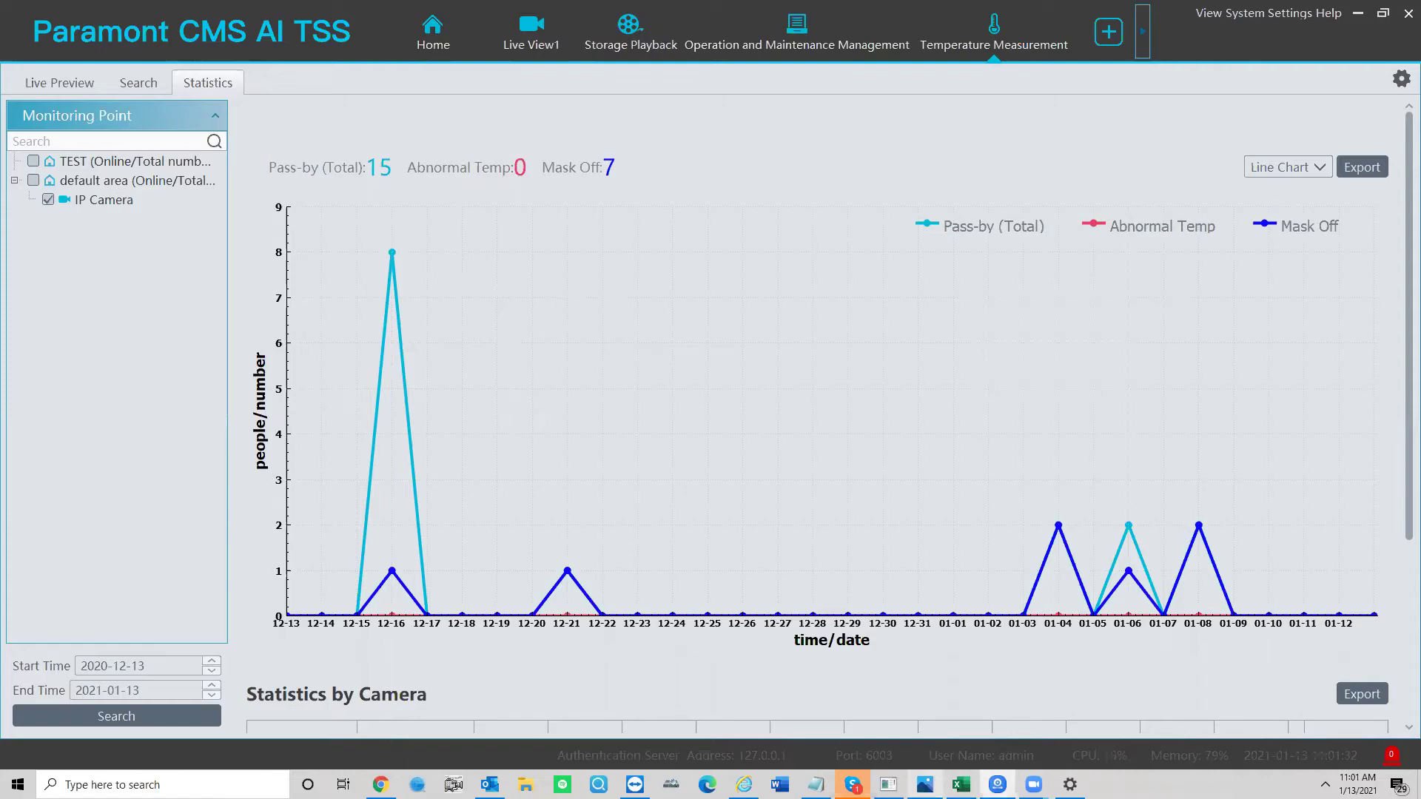
pyautogui.click(925, 784)
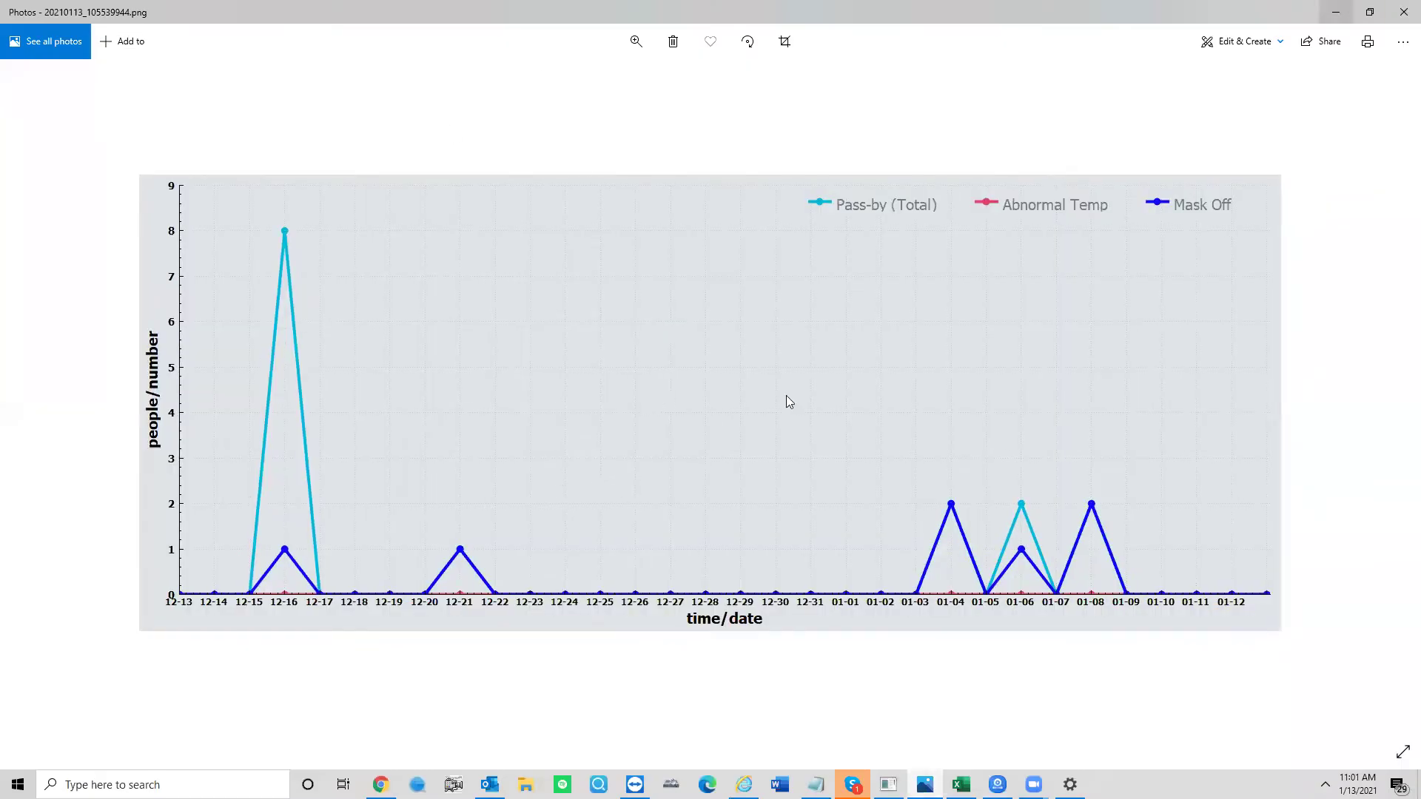
pyautogui.hotkey('alt', 'F4')
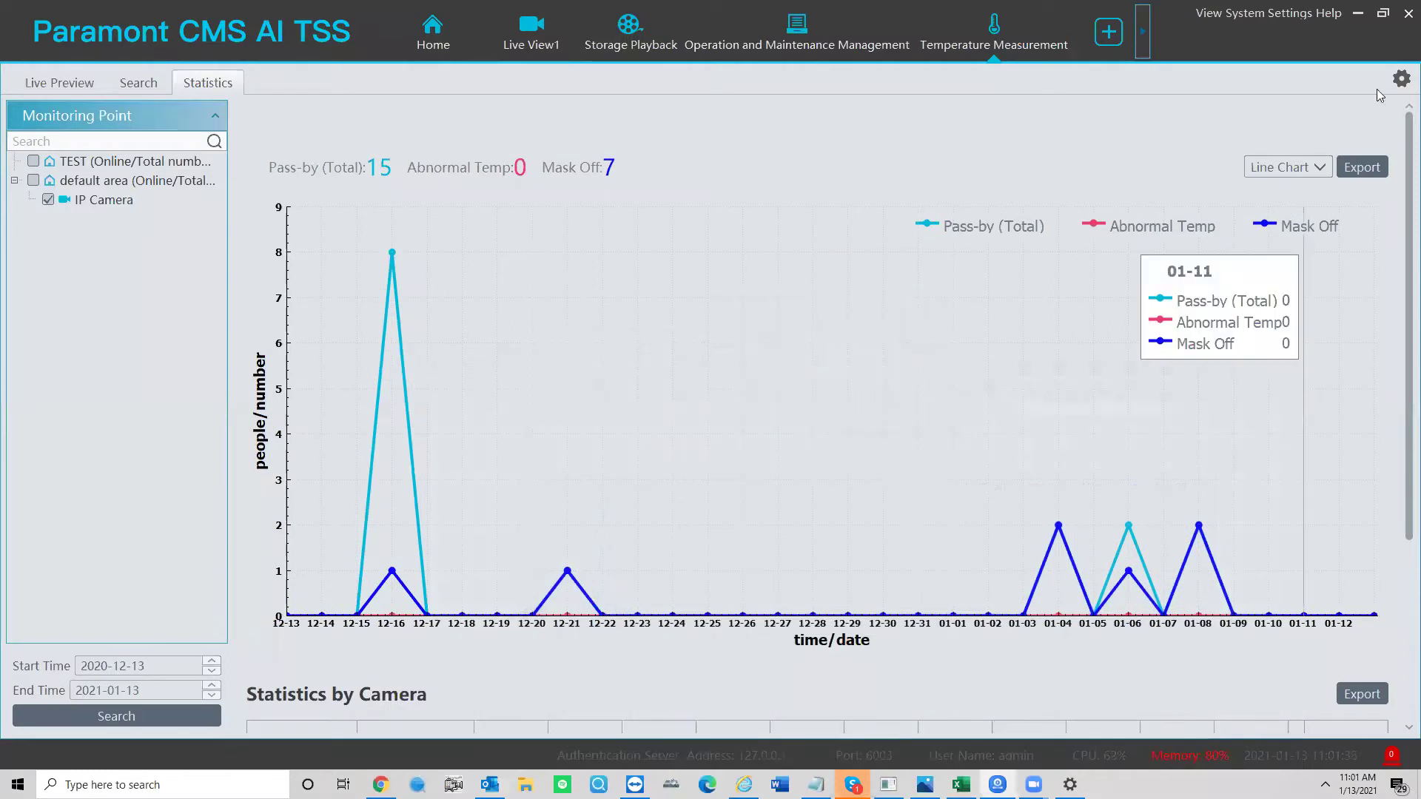
# Start exporting the statistics chart, then cancel the folder selection.
pyautogui.click(1363, 166)
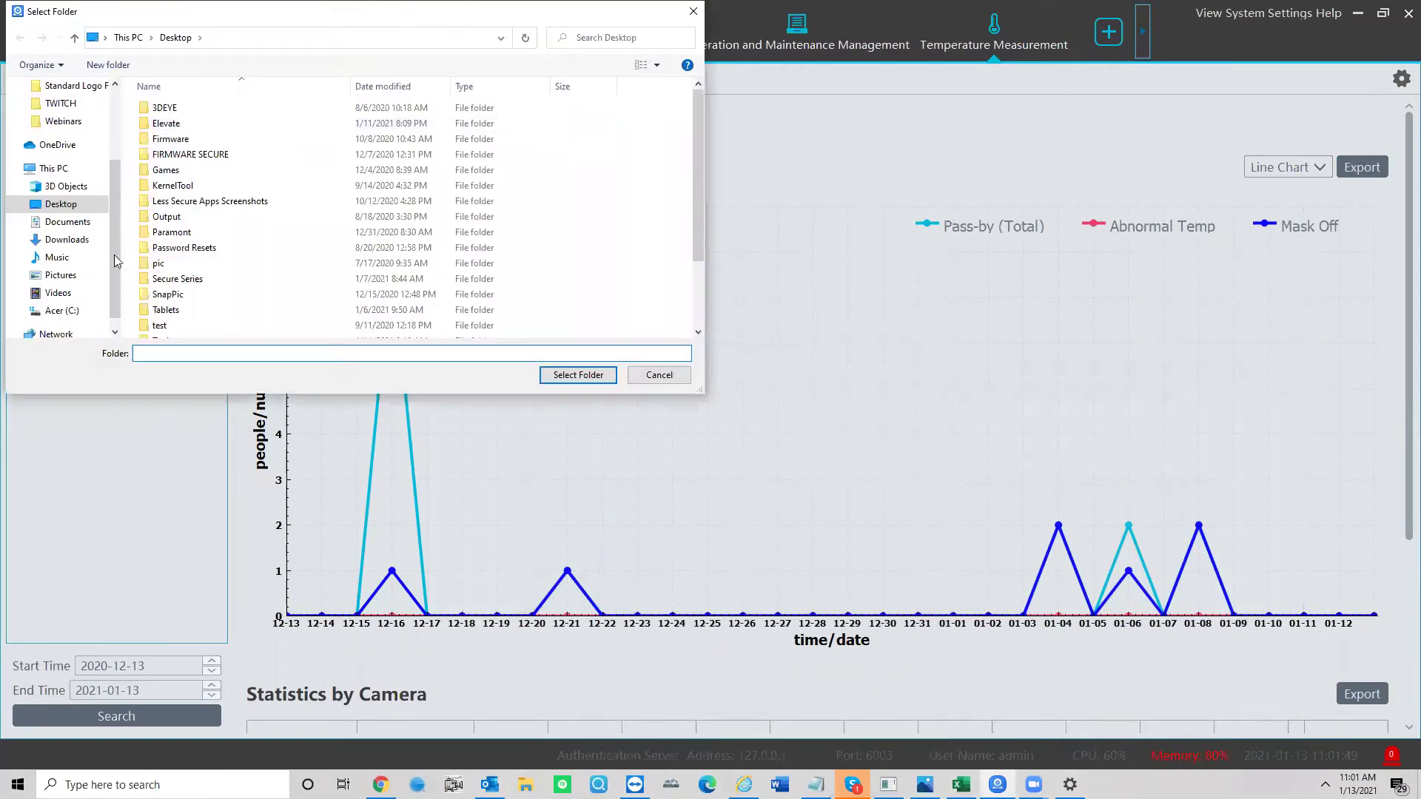
pyautogui.click(660, 375)
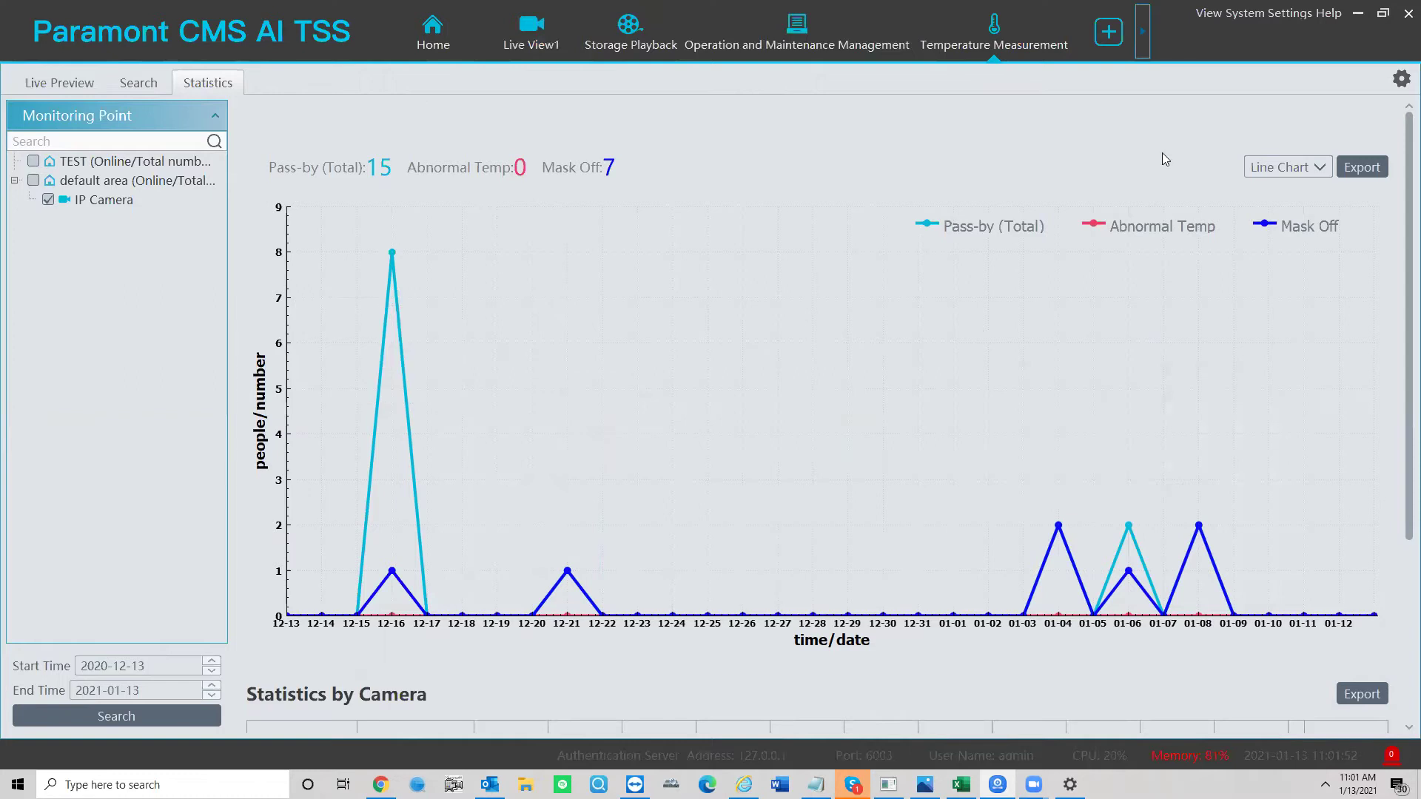
pyautogui.scroll(-3, 767, 293)
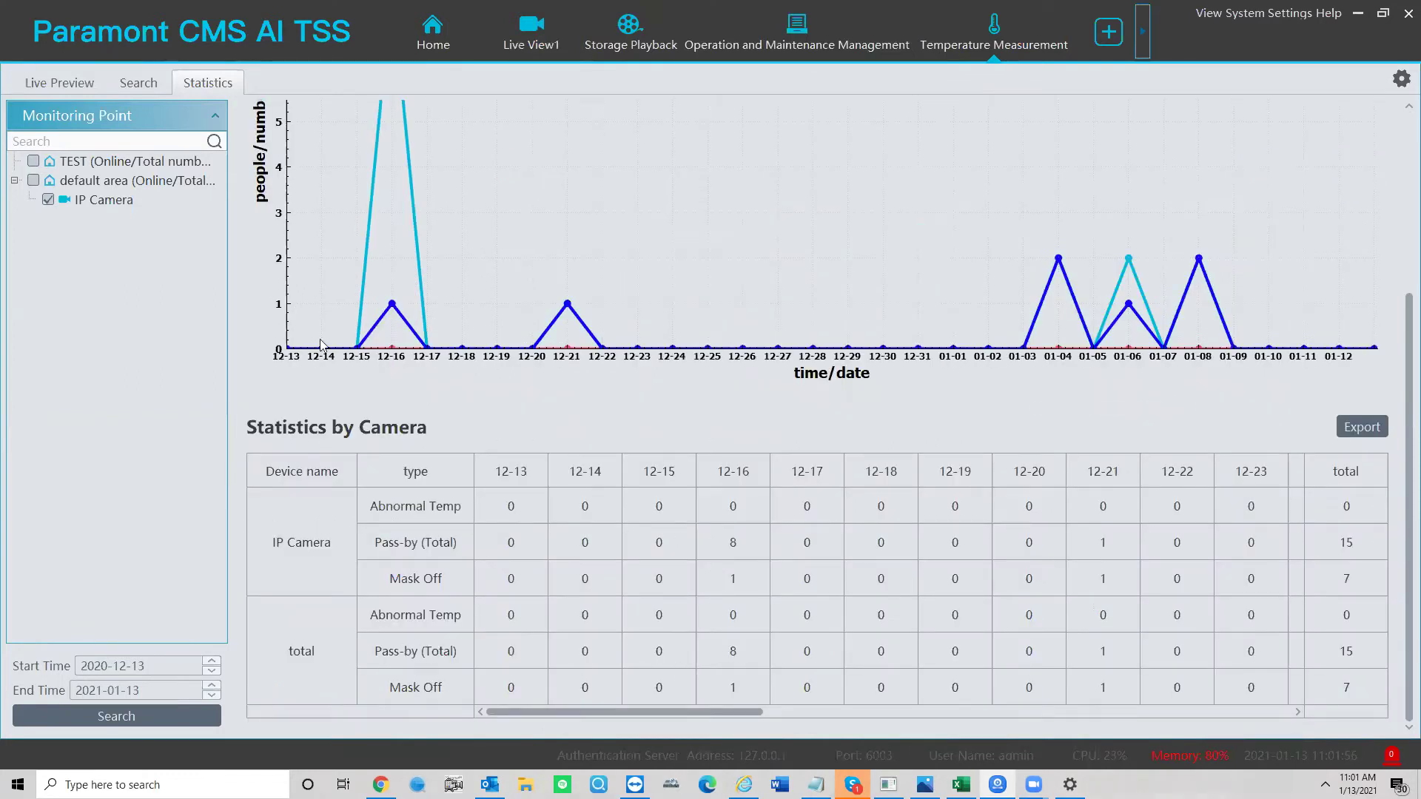
# Cancel exporting the camera statistics table and switch to the temperature Search page.
pyautogui.click(1364, 431)
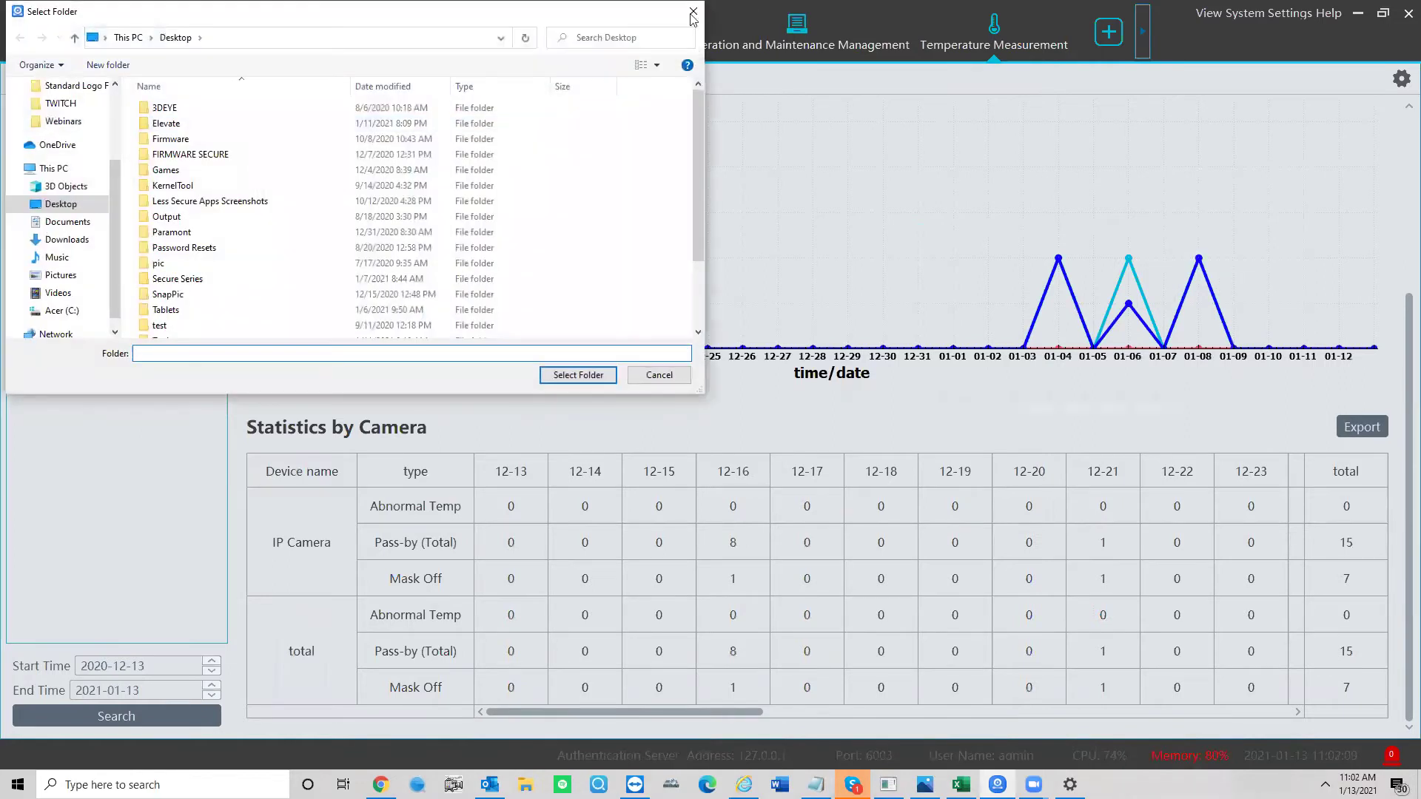
pyautogui.click(694, 14)
pyautogui.moveTo(391, 304)
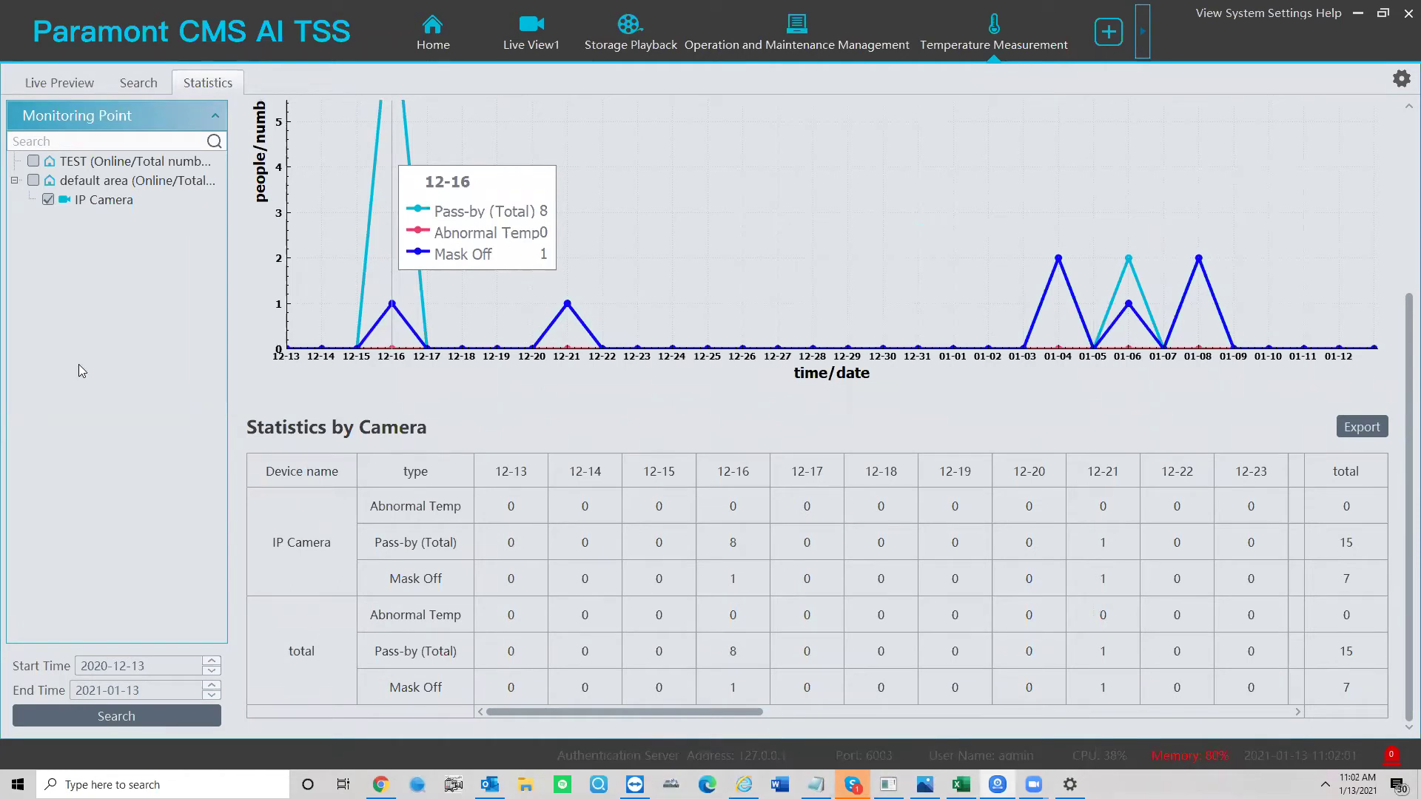
pyautogui.click(138, 82)
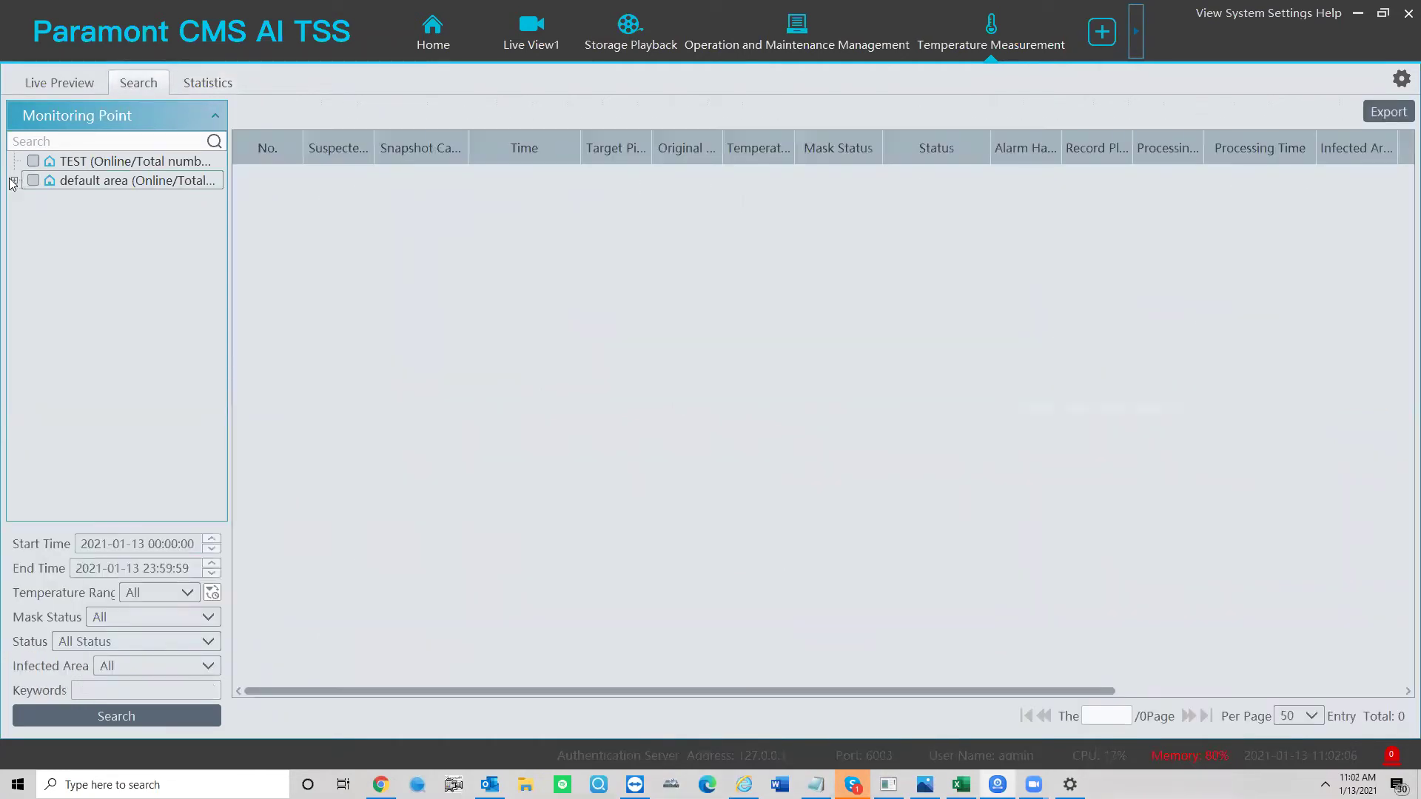
# Select the IP Camera as the search source and set the start year to 2020.
pyautogui.click(14, 181)
pyautogui.click(65, 200)
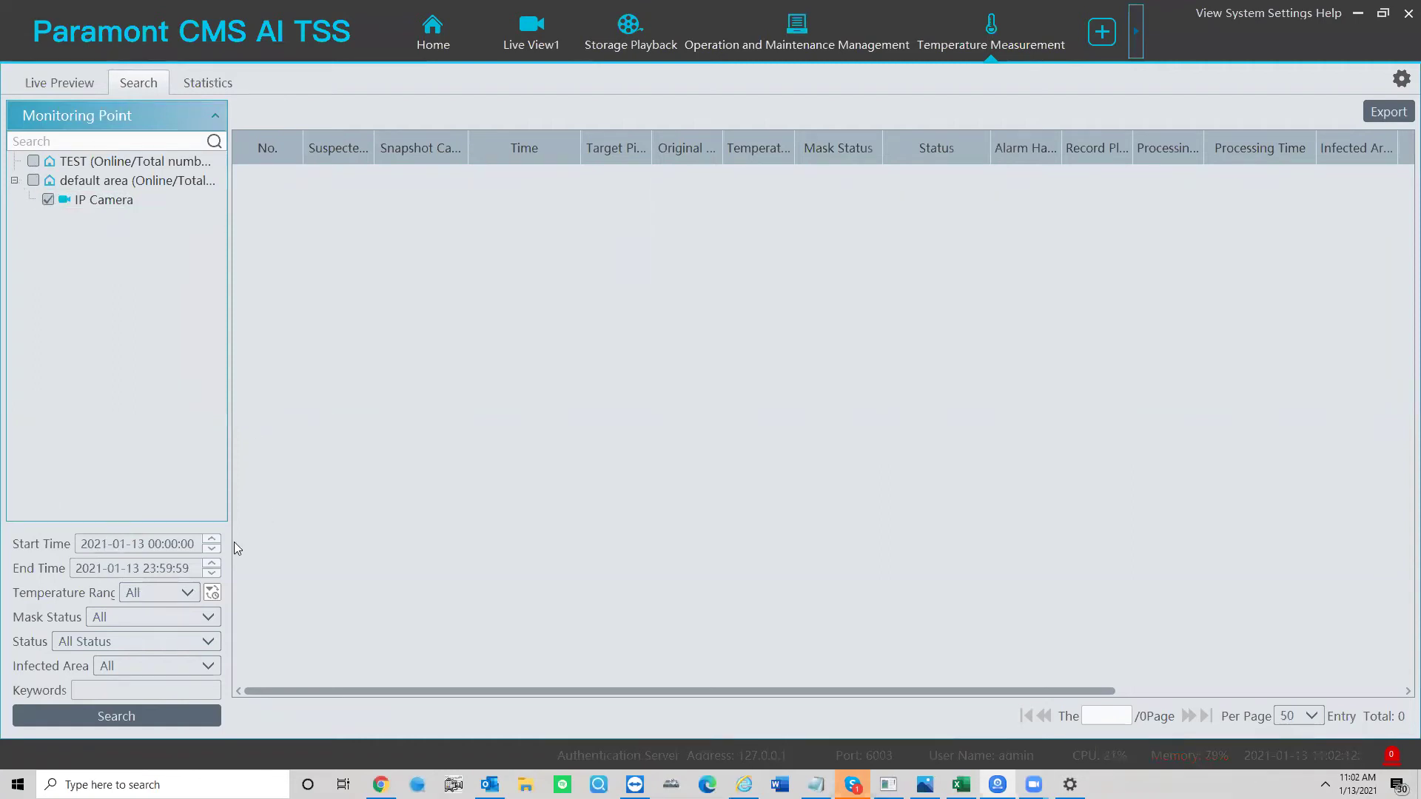
pyautogui.click(211, 549)
# Leave temperature range, mask status and record status filters at All, then run the search.
pyautogui.click(168, 595)
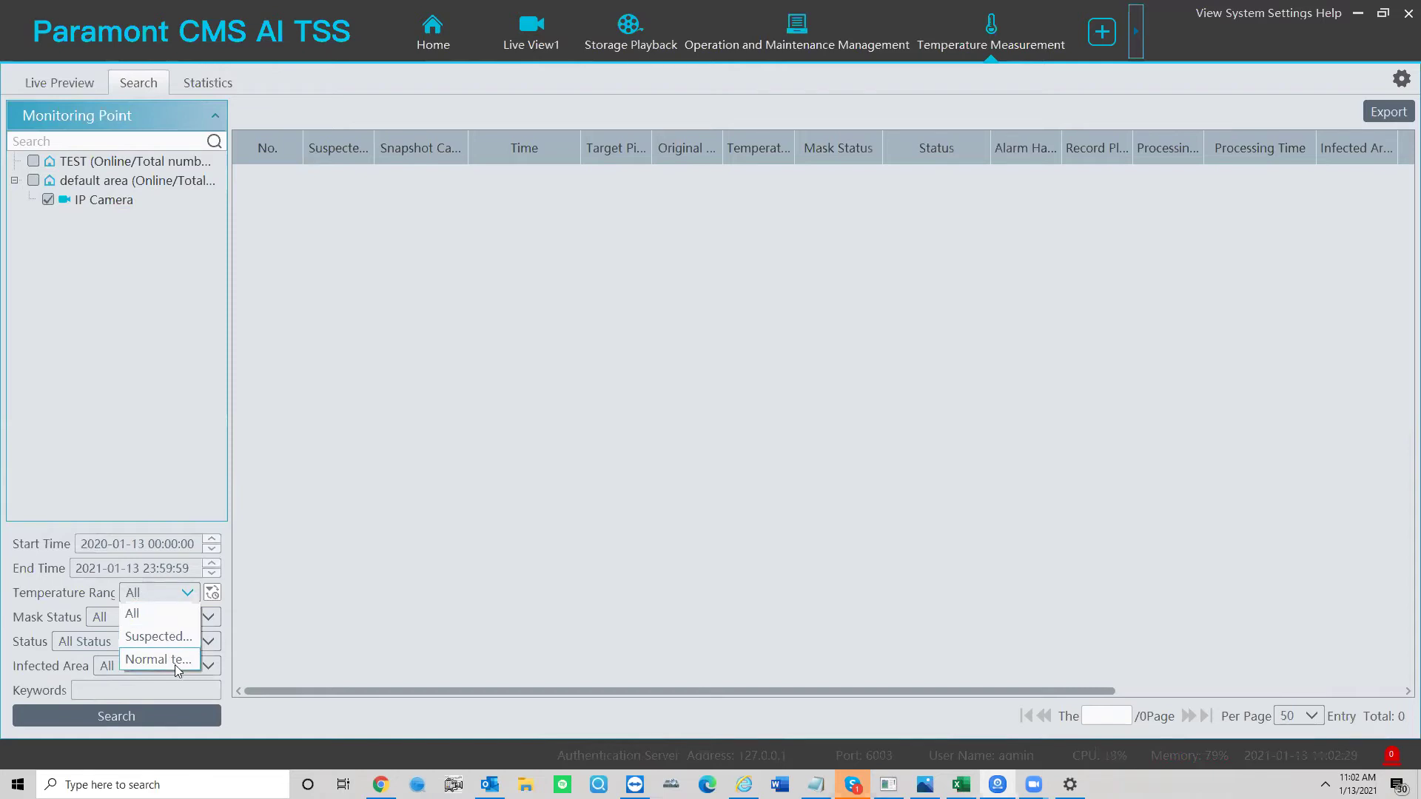
pyautogui.click(26, 528)
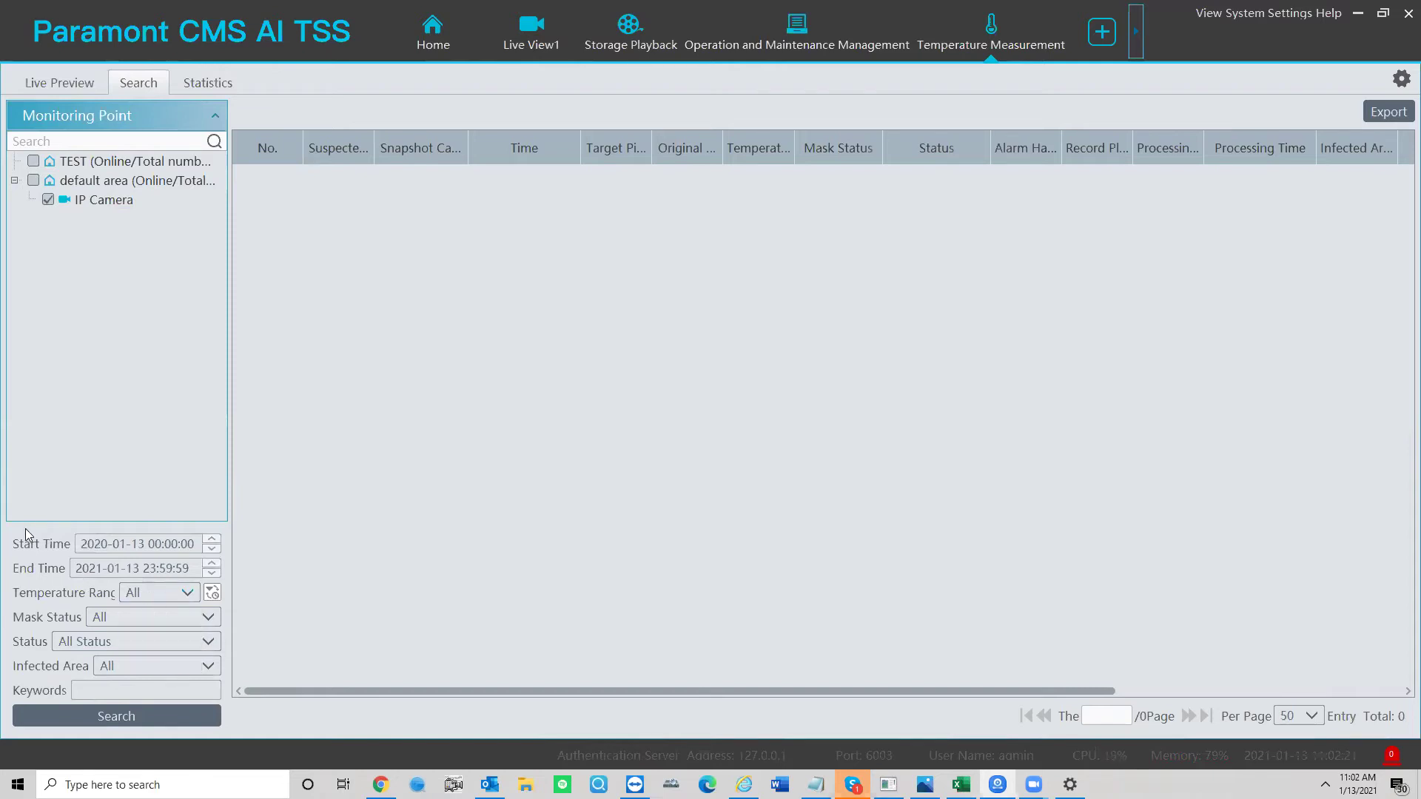
pyautogui.click(168, 621)
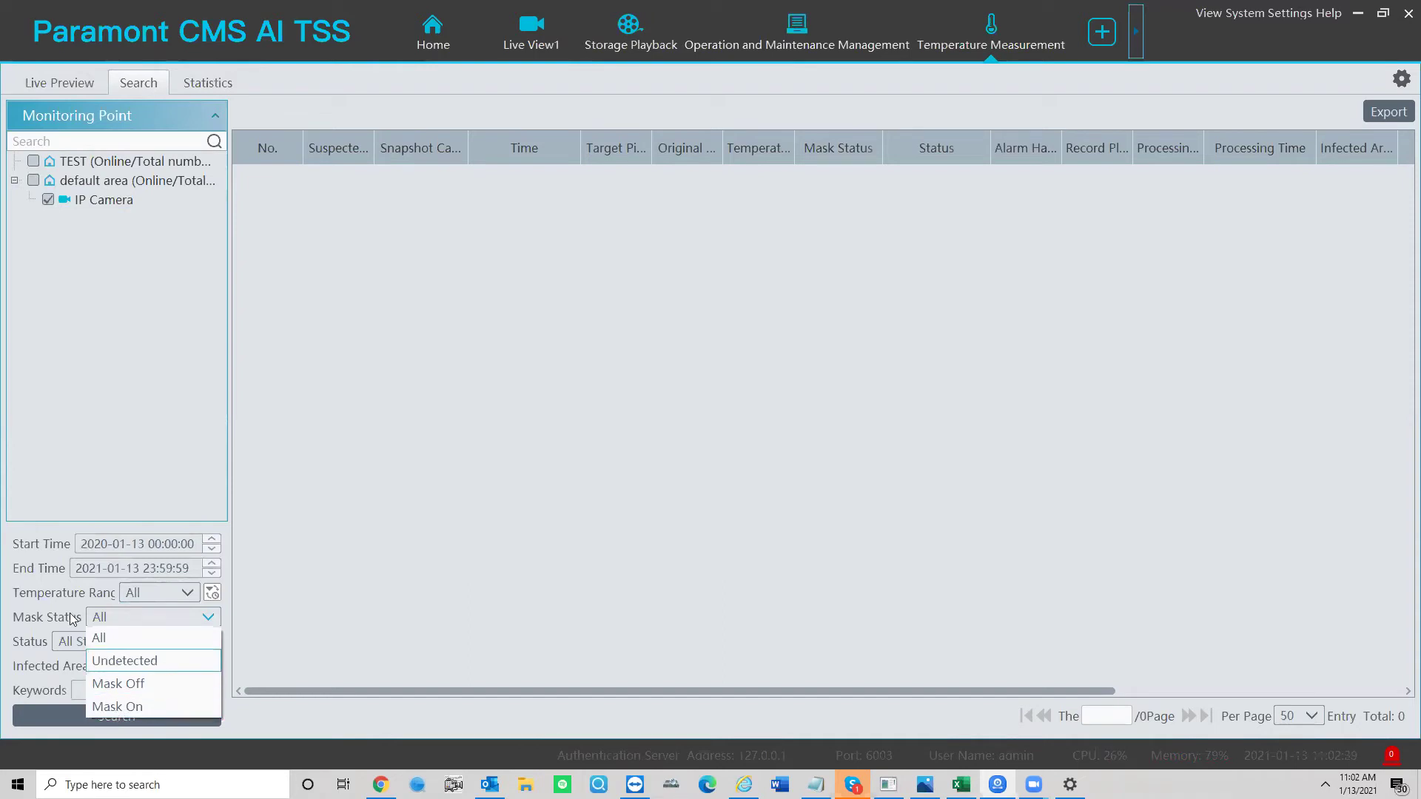
pyautogui.click(42, 579)
pyautogui.click(108, 644)
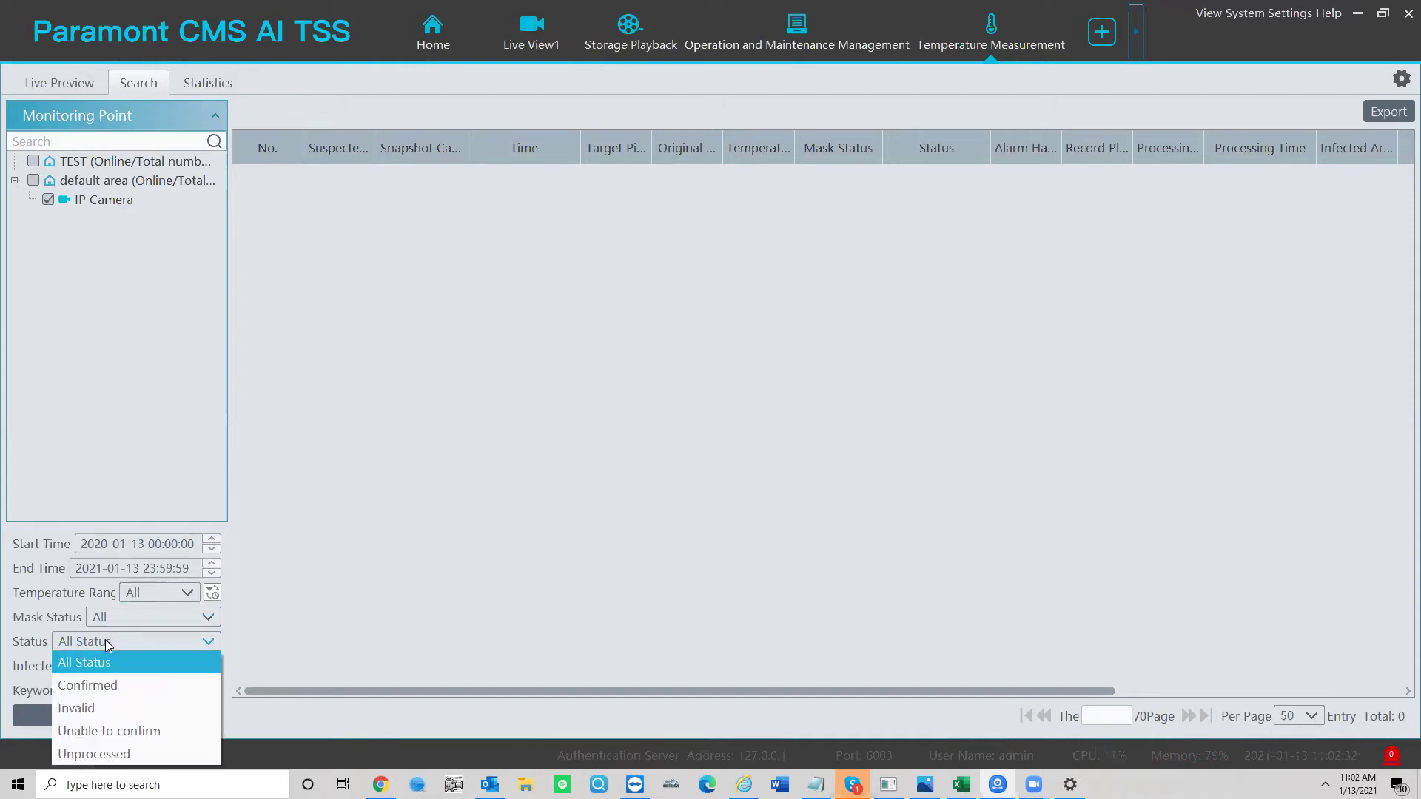
pyautogui.click(52, 641)
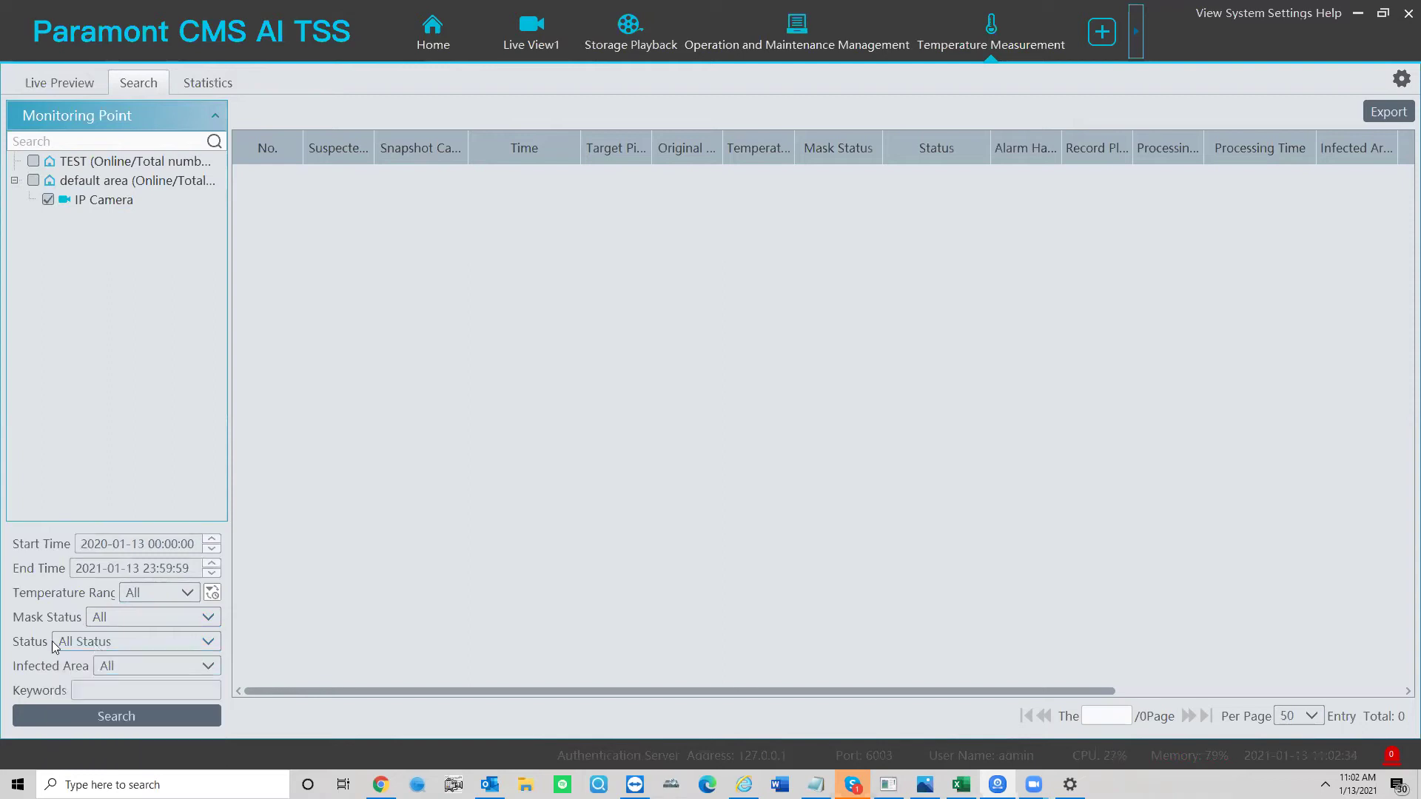
pyautogui.click(125, 642)
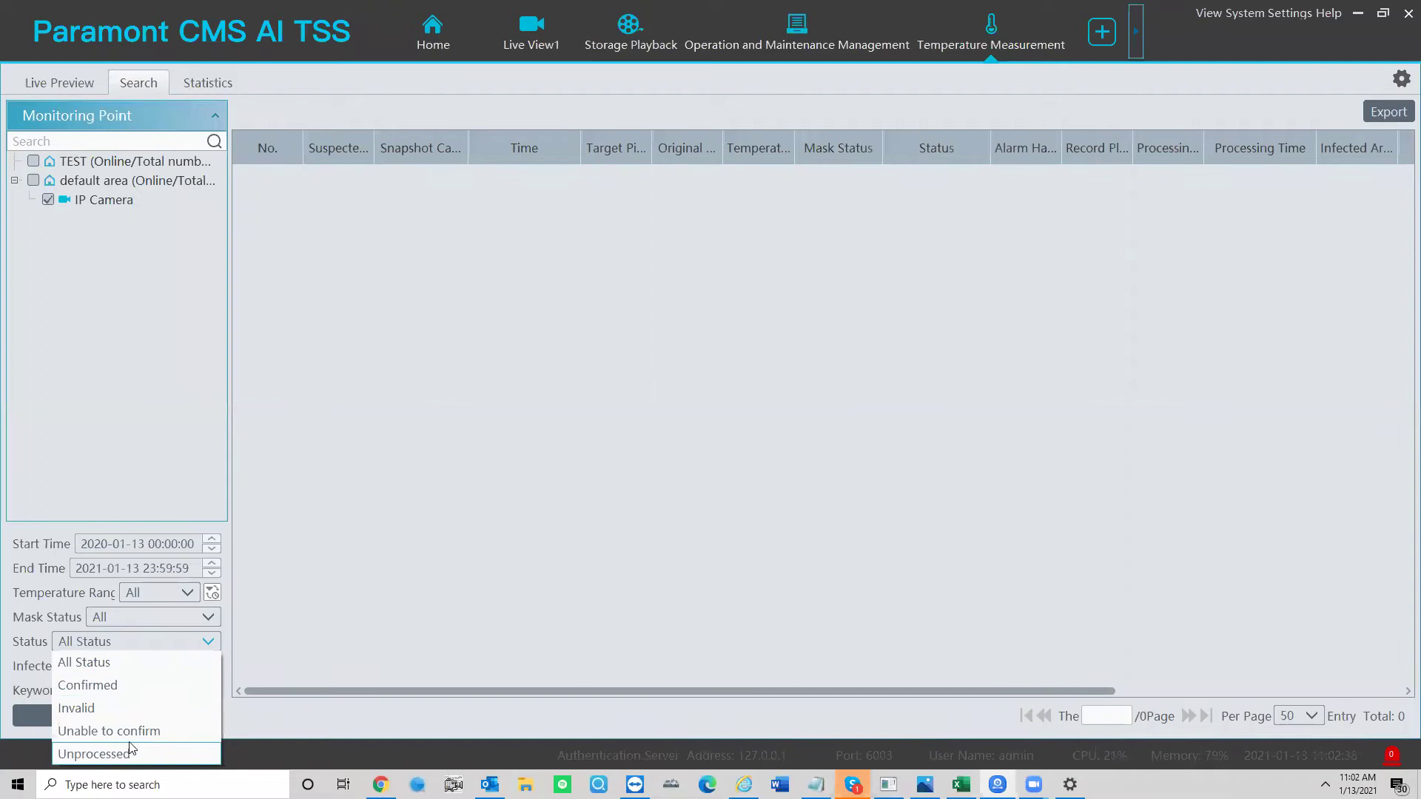
pyautogui.click(67, 654)
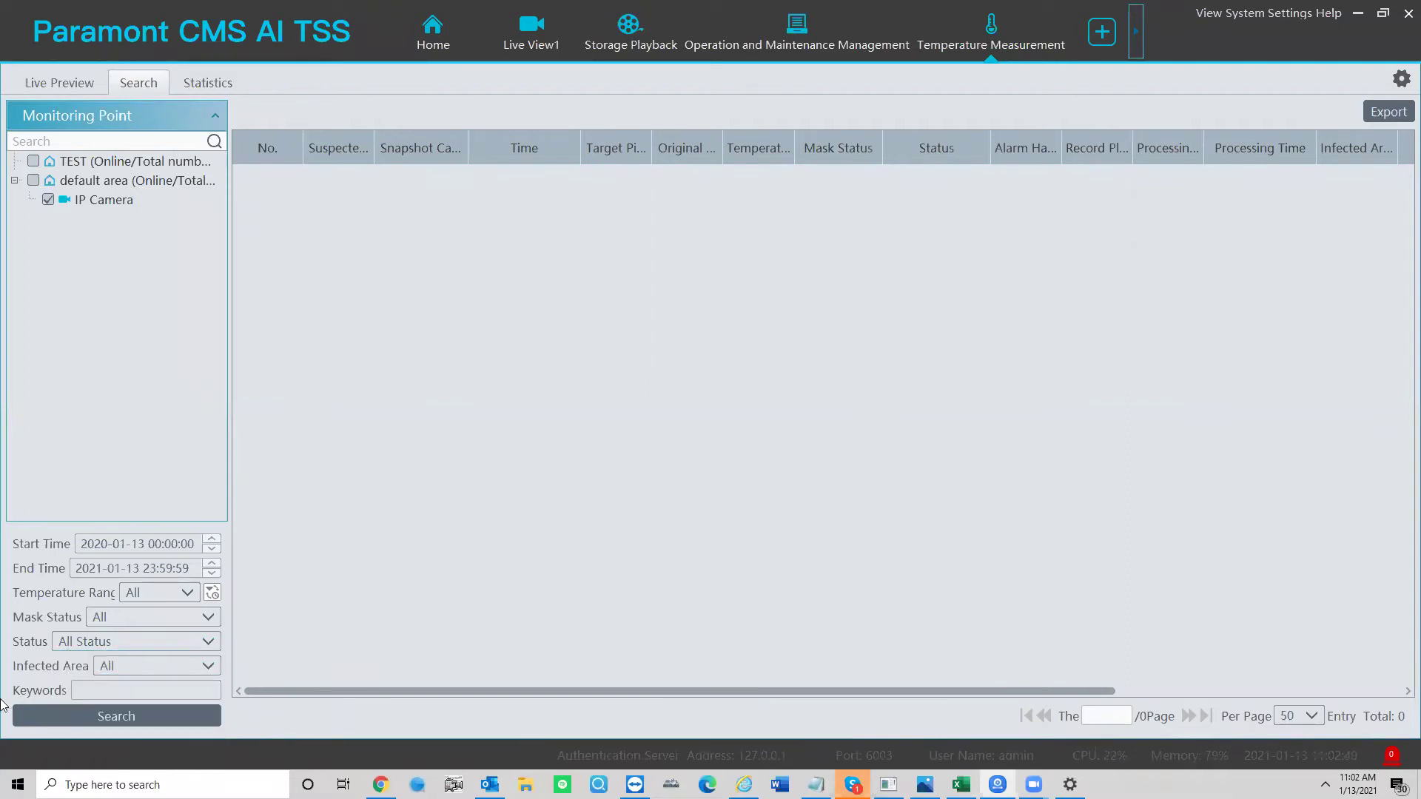
pyautogui.click(120, 709)
# Run the search and scroll through the first 50 of 347 IP Camera records.
pyautogui.click(120, 720)
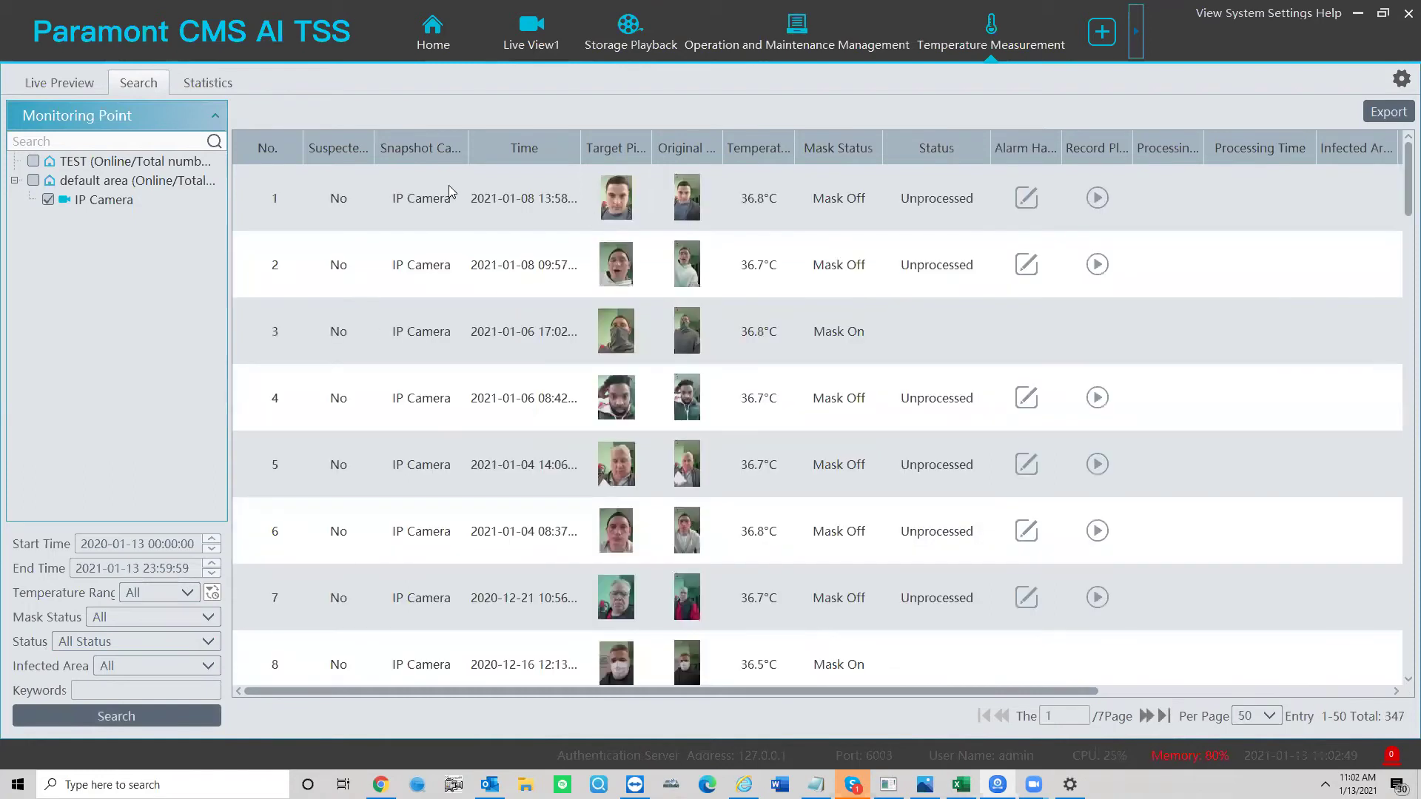
pyautogui.scroll(-10, 721, 317)
pyautogui.scroll(-10, 721, 317)
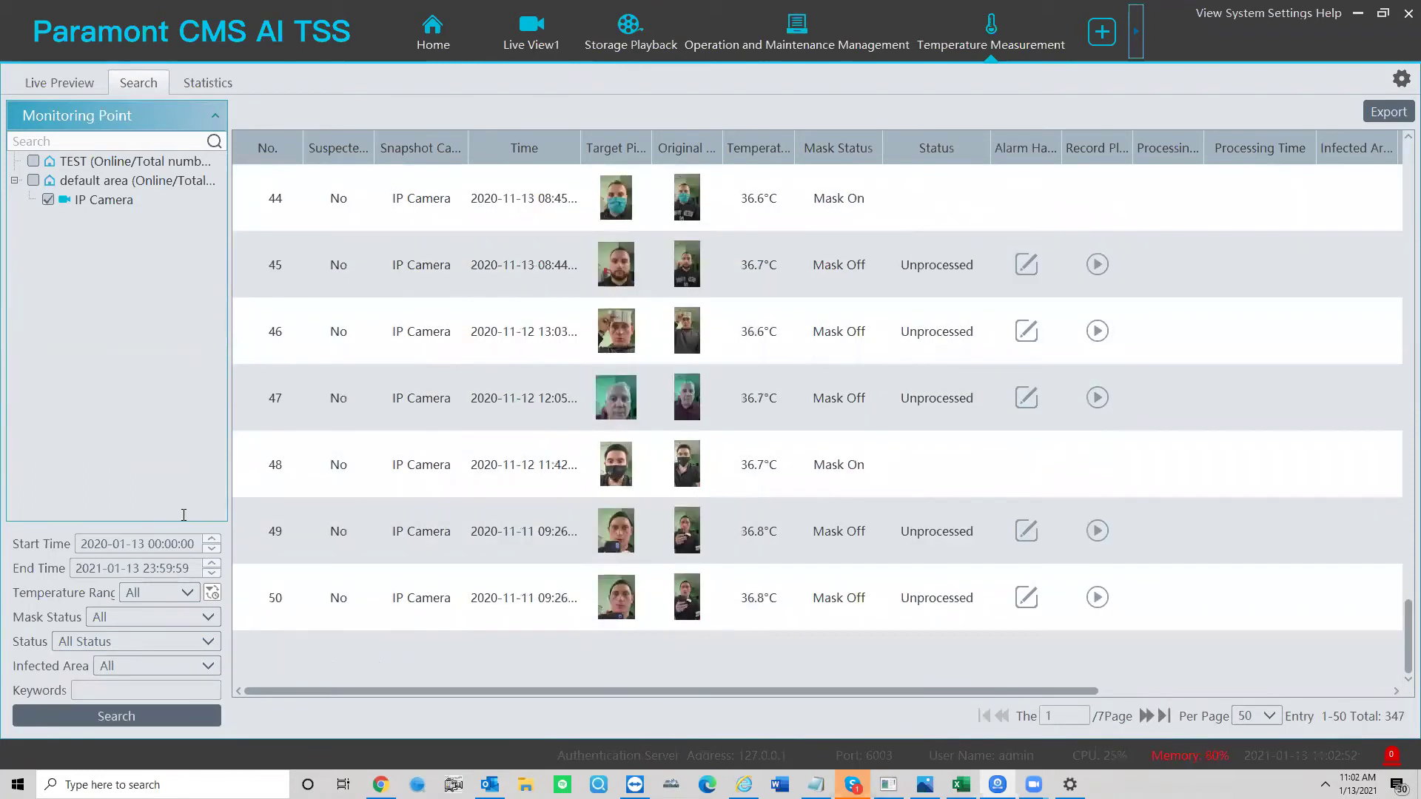
pyautogui.scroll(15, 618, 367)
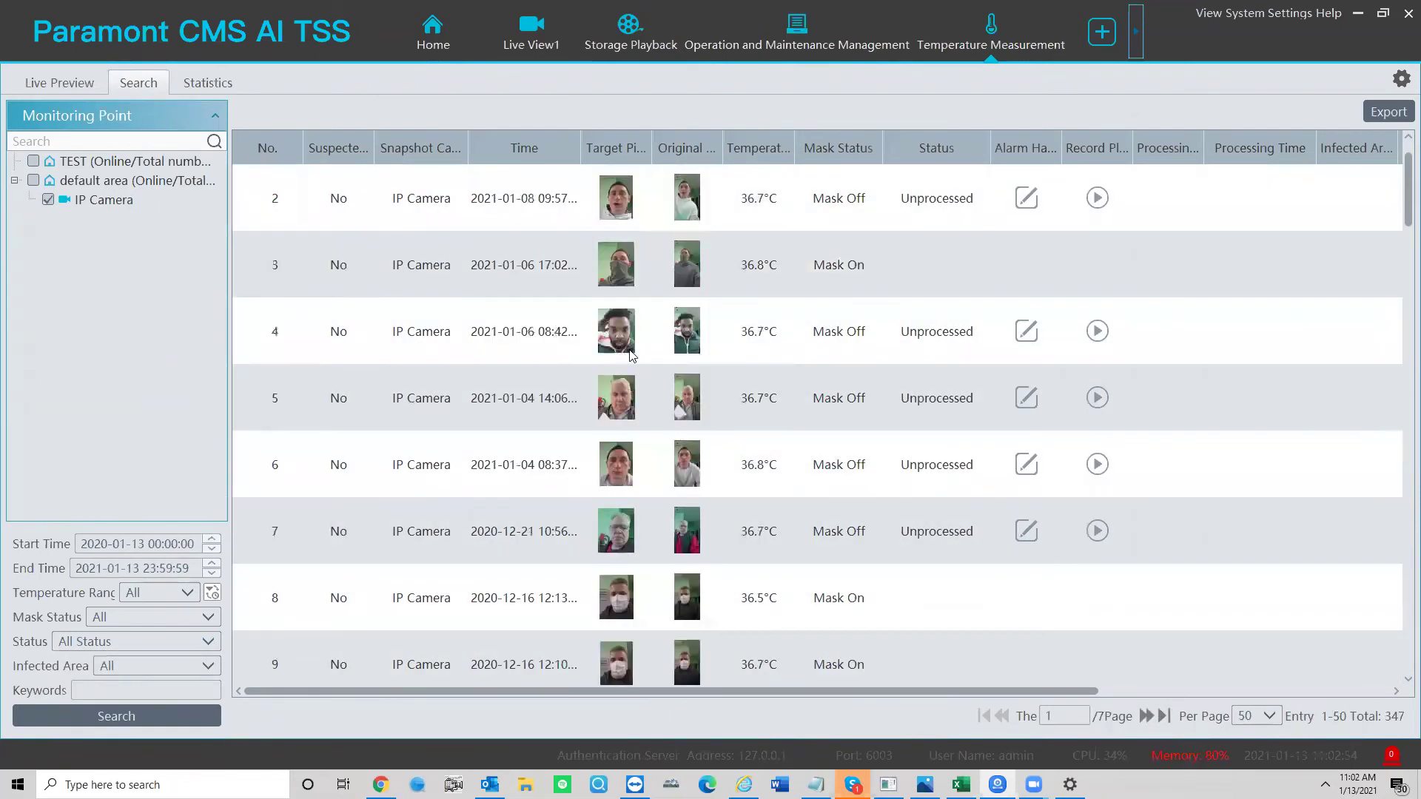
pyautogui.scroll(5, 626, 355)
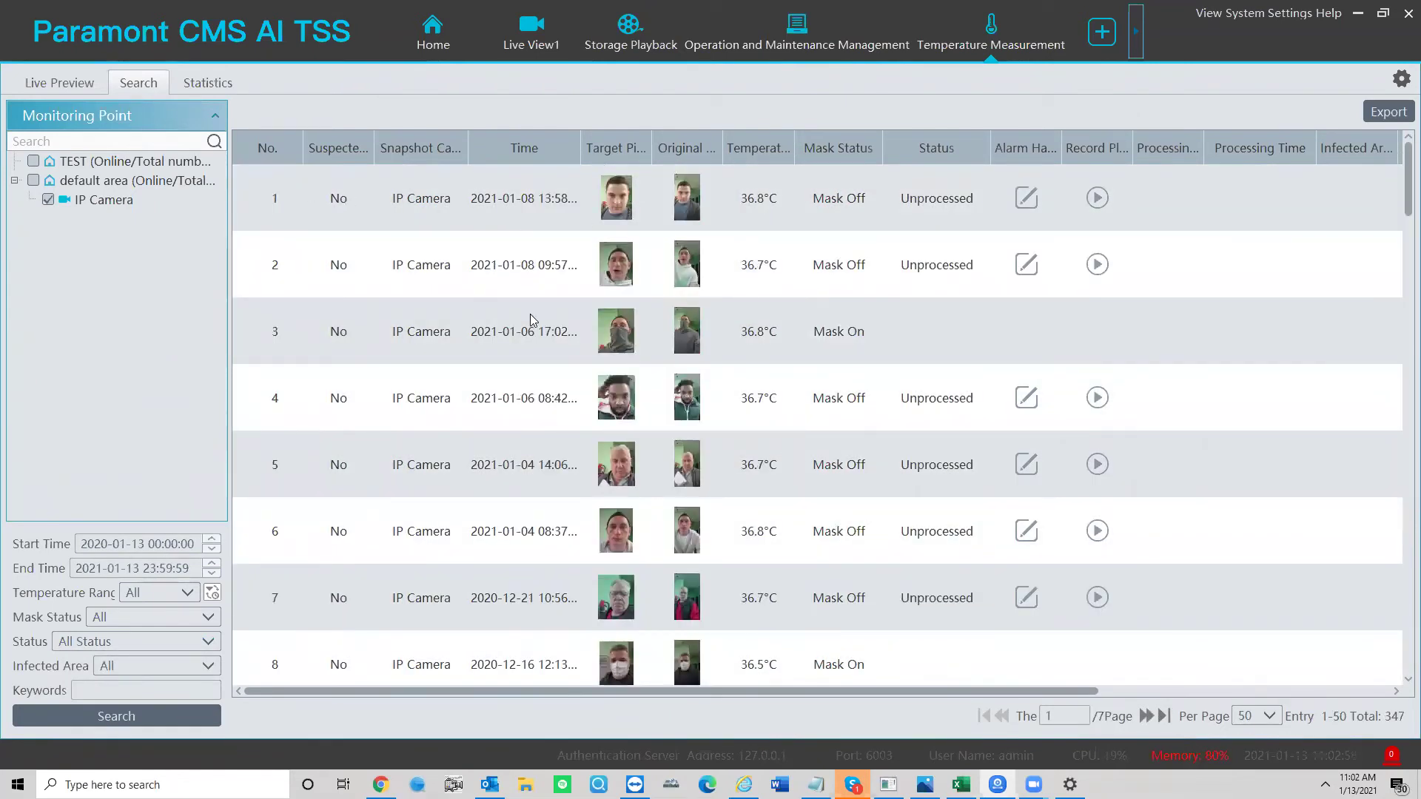
pyautogui.scroll(-4, 530, 313)
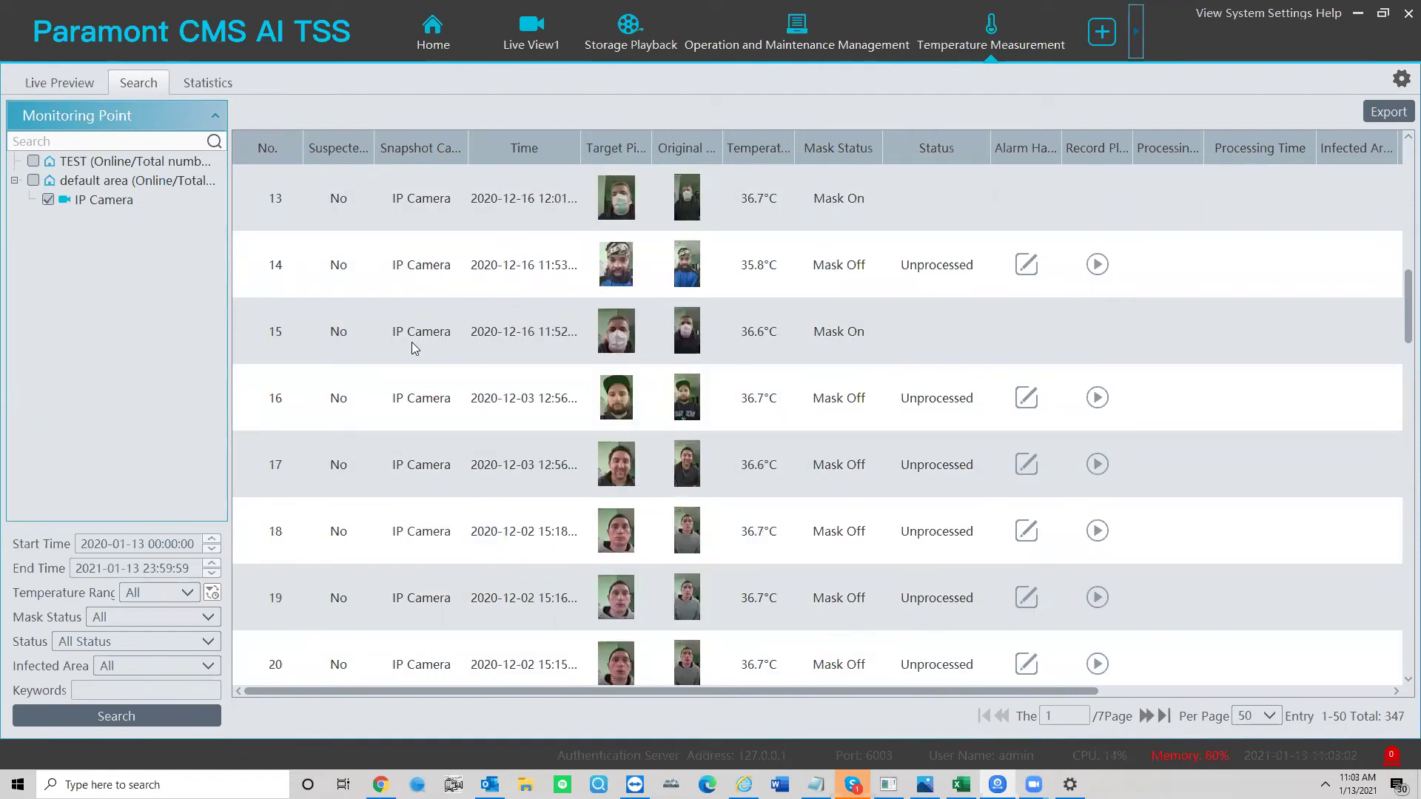
pyautogui.scroll(-5, 405, 419)
pyautogui.scroll(-4, 406, 419)
pyautogui.scroll(-2, 406, 419)
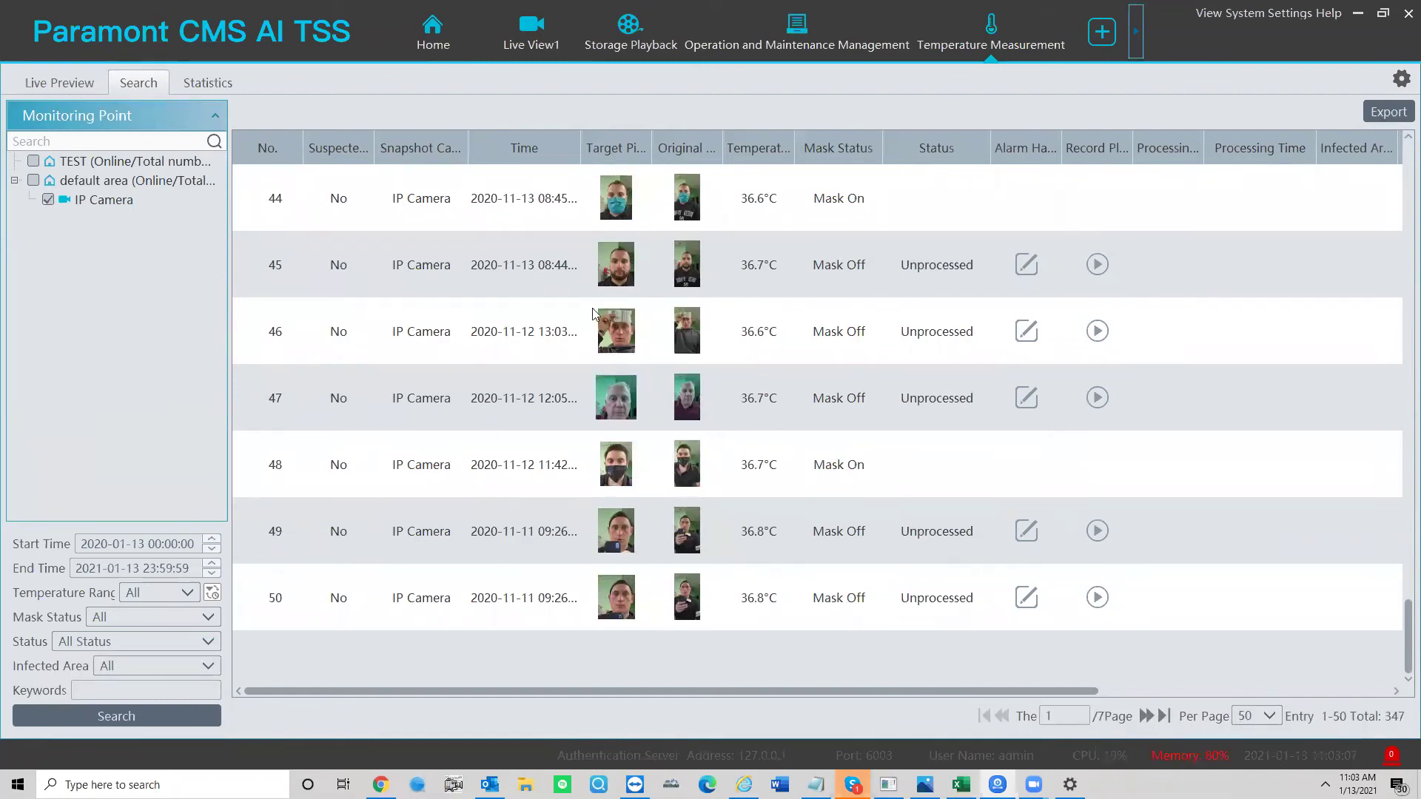
pyautogui.scroll(15, 592, 308)
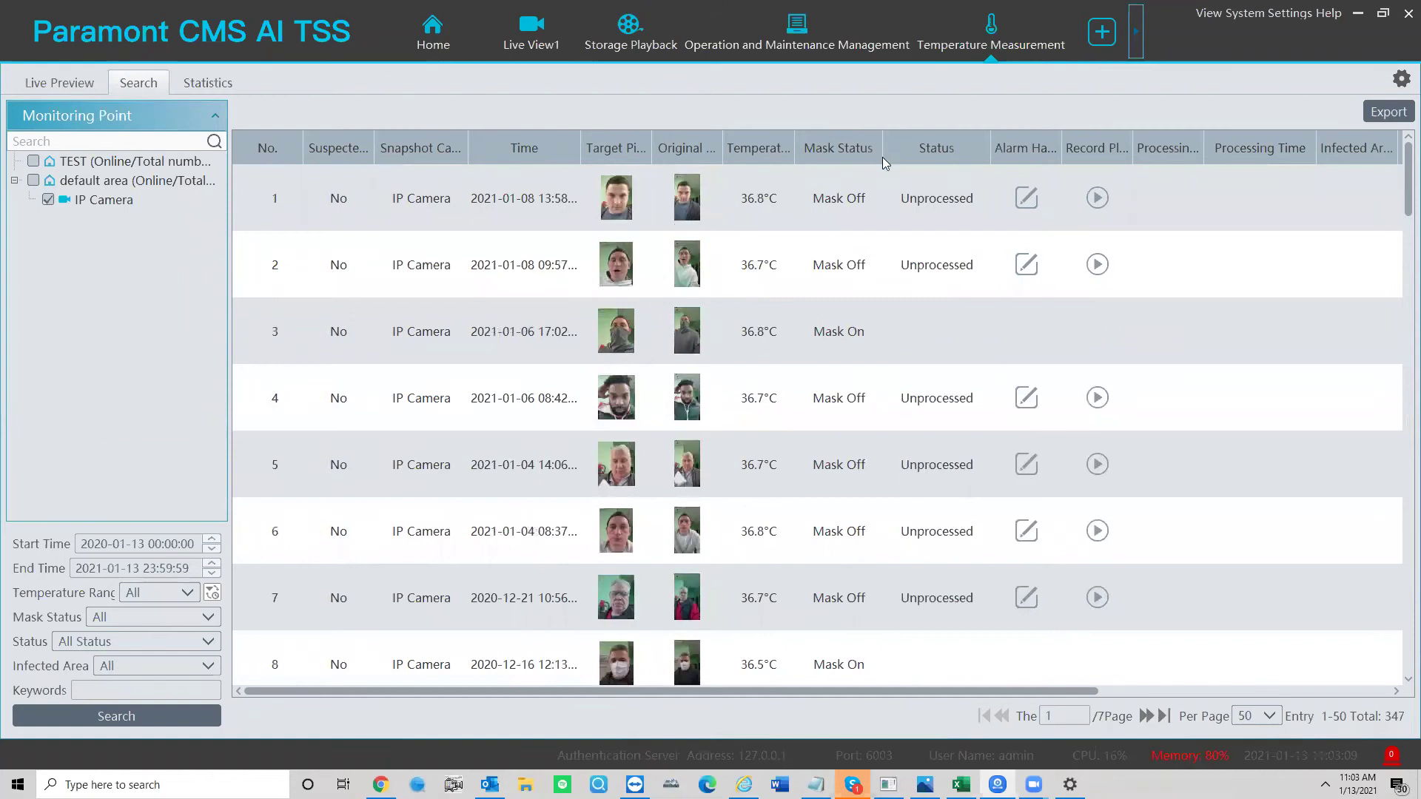
pyautogui.scroll(-3, 851, 370)
pyautogui.scroll(-1, 837, 512)
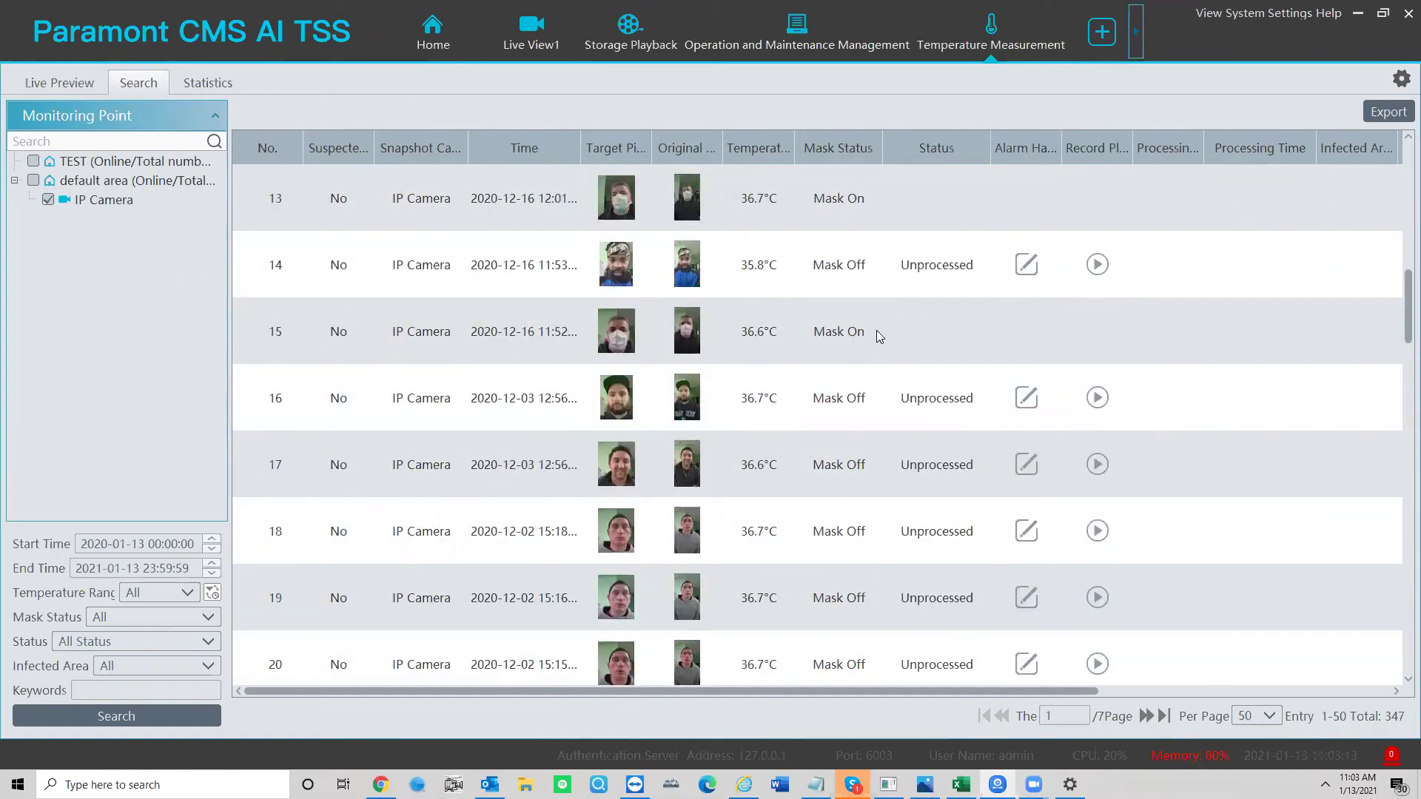
pyautogui.scroll(5, 1021, 282)
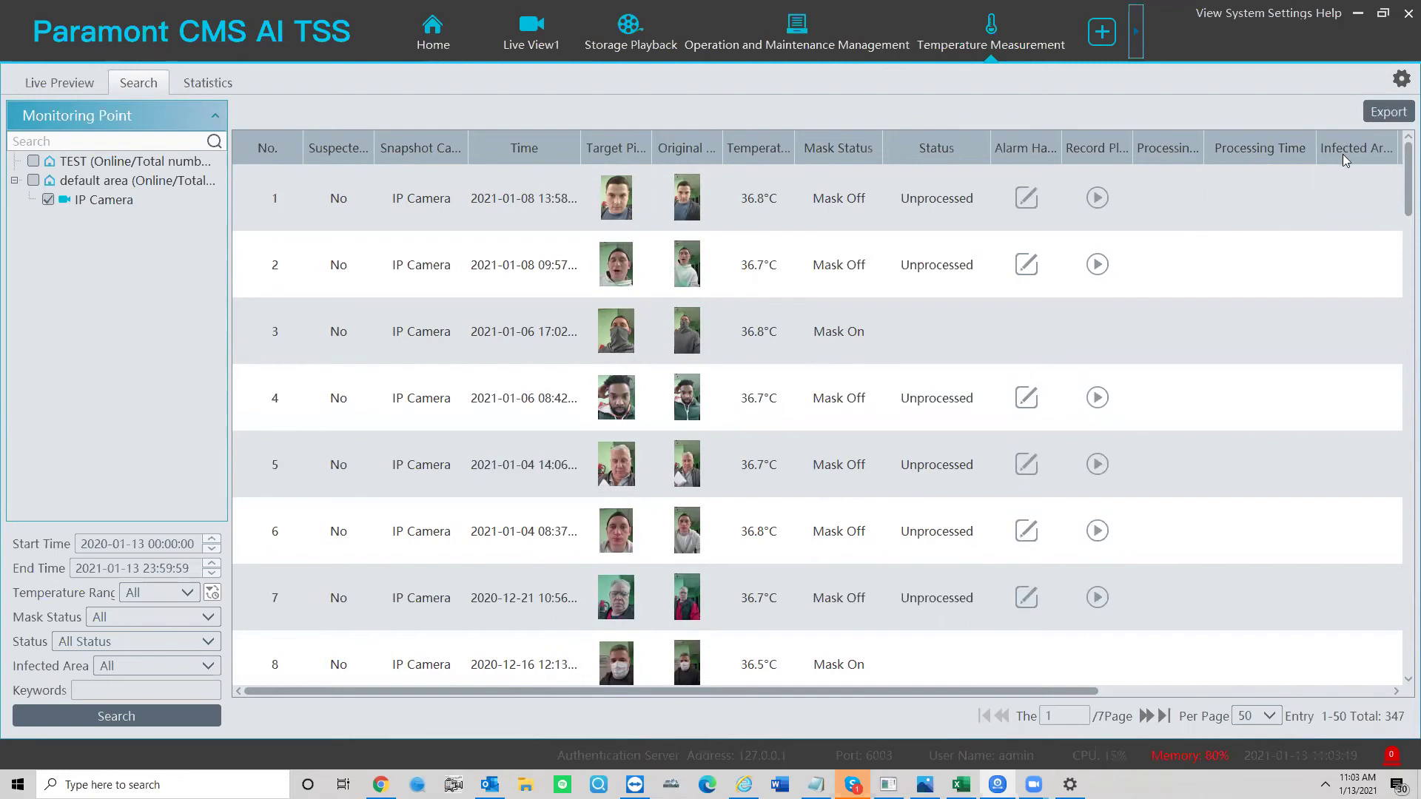
# Keep the results page size at 50 records per page.
pyautogui.click(1269, 716)
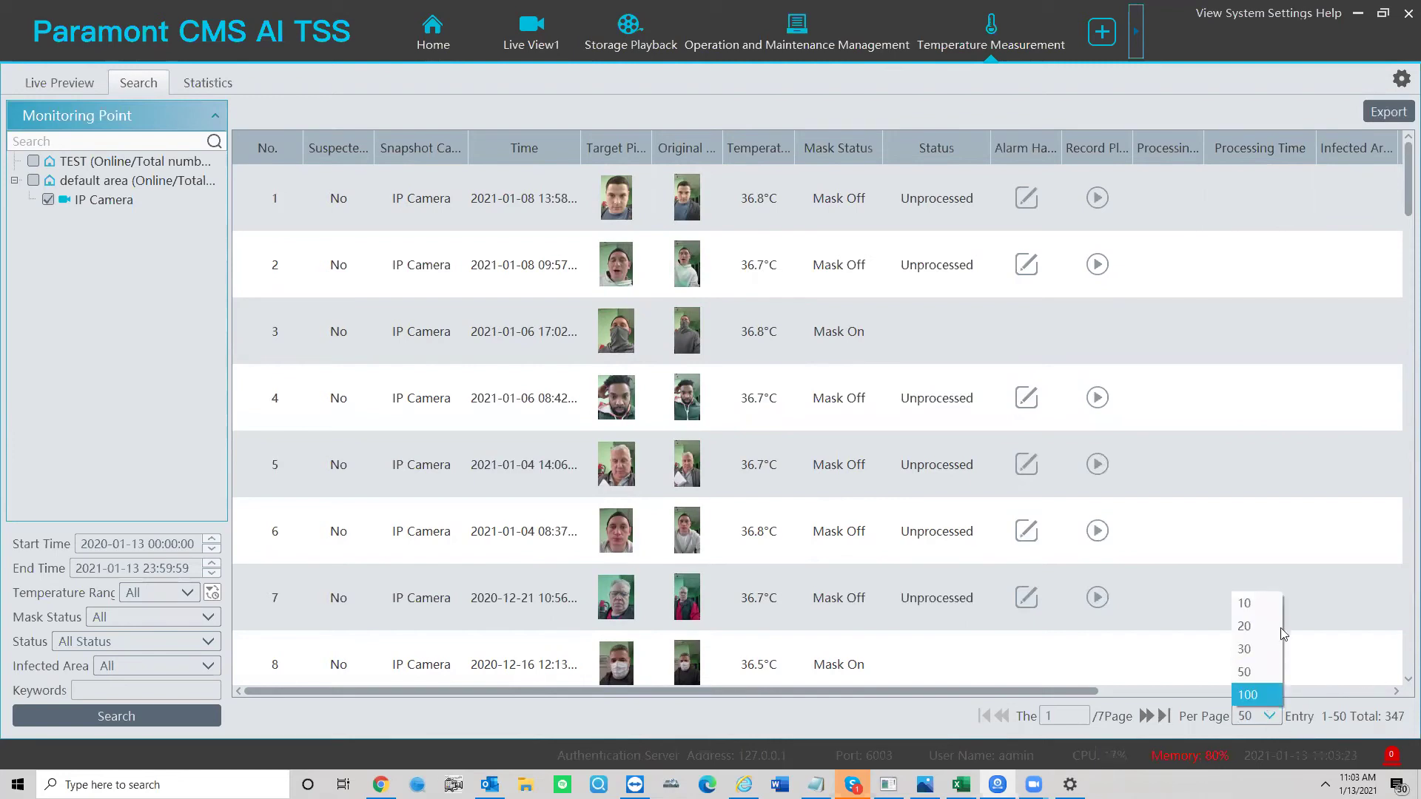
pyautogui.click(1391, 642)
pyautogui.scroll(-1, 1083, 716)
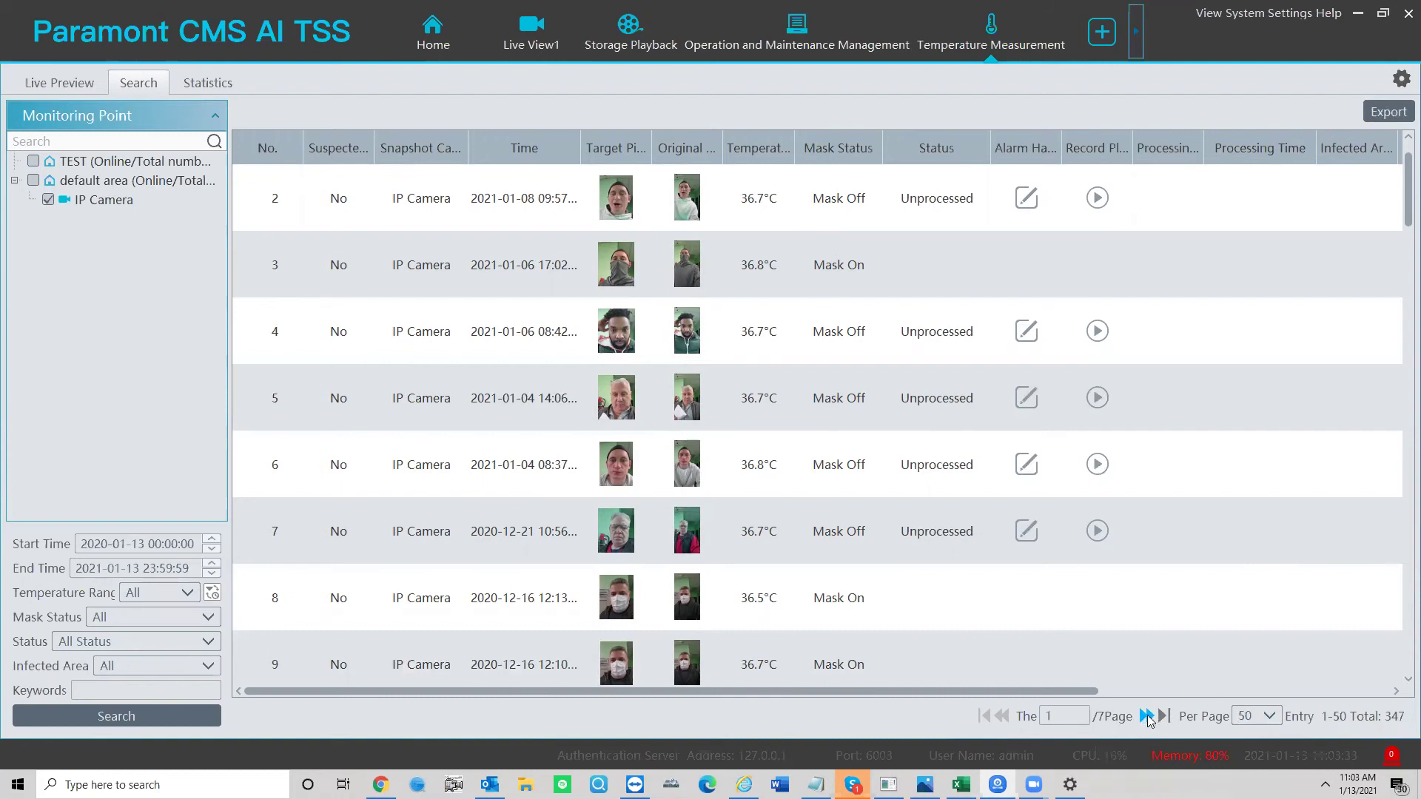
# Review records 51–100 on the next page and start exporting the search results.
pyautogui.click(1147, 717)
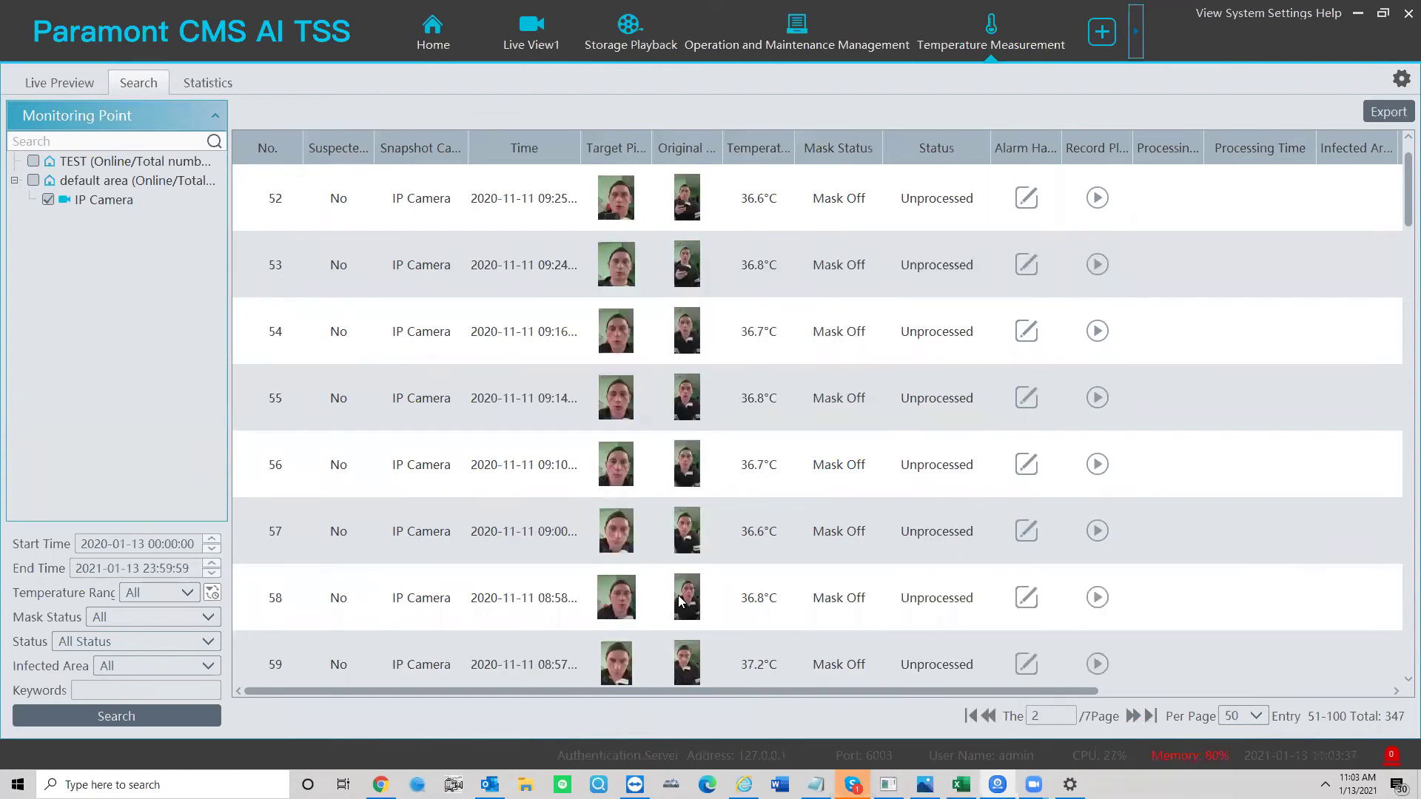
pyautogui.scroll(-10, 702, 586)
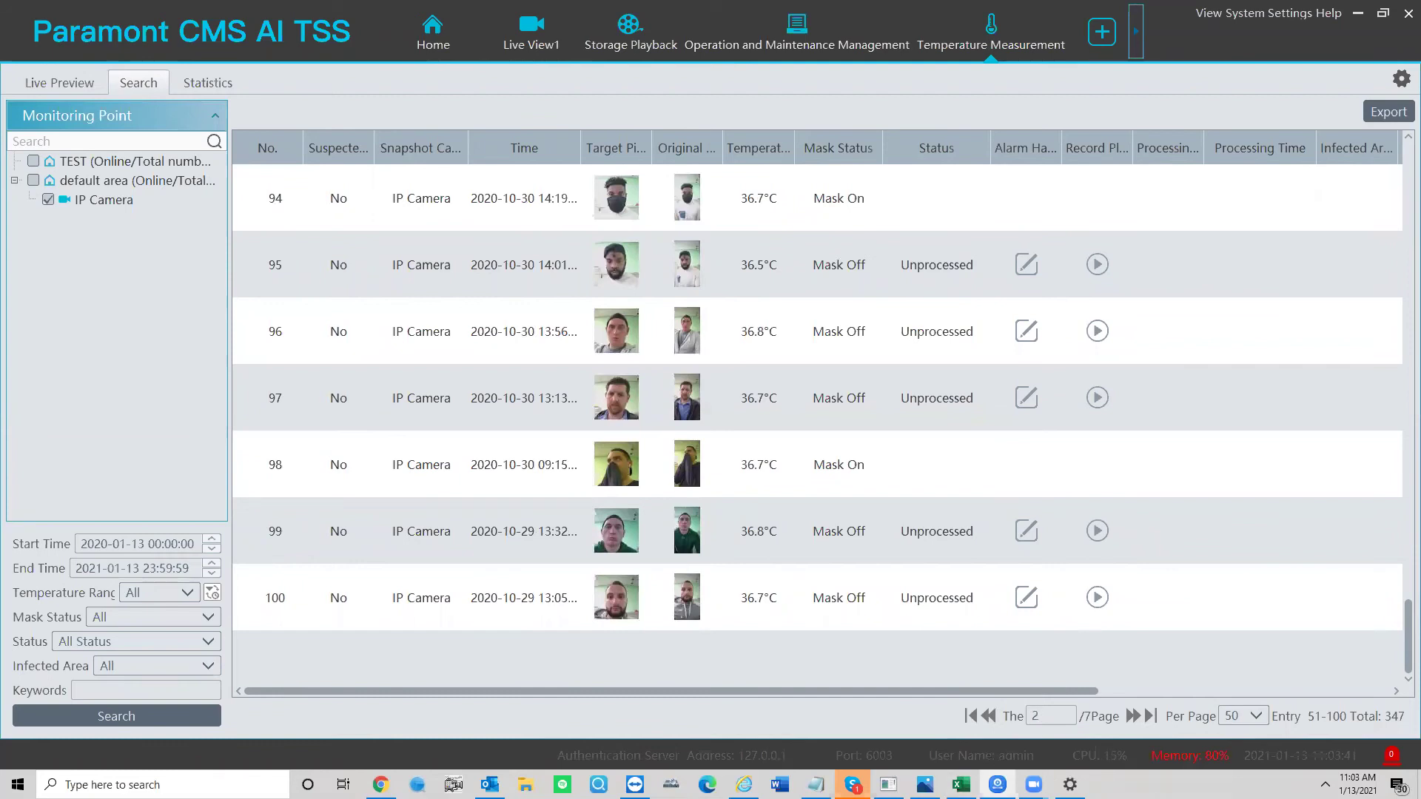
pyautogui.click(1389, 112)
# Confirm the export folder and browse the exported Excel sheet to about record 86.
pyautogui.press('Escape')
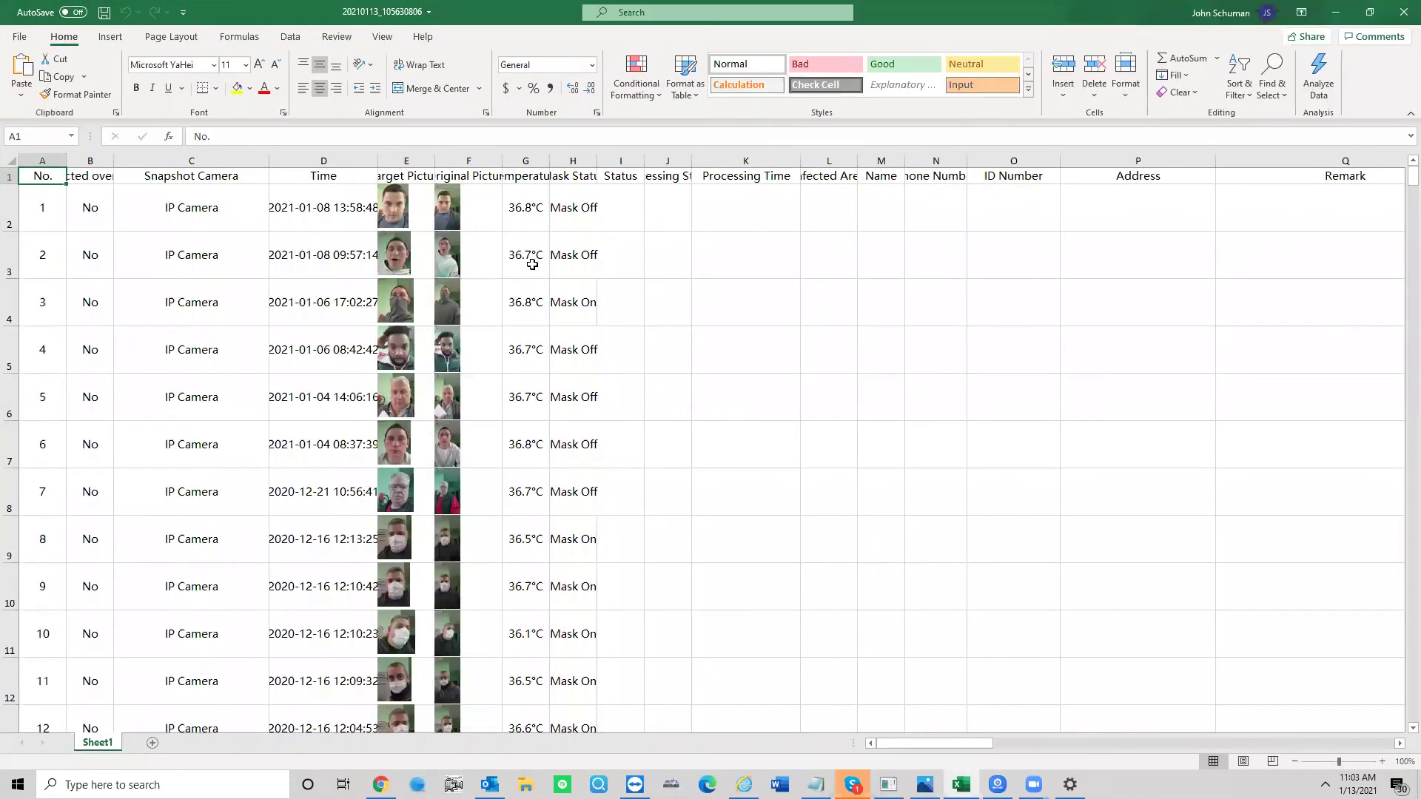
pyautogui.scroll(-8, 222, 418)
pyautogui.scroll(-17, 197, 412)
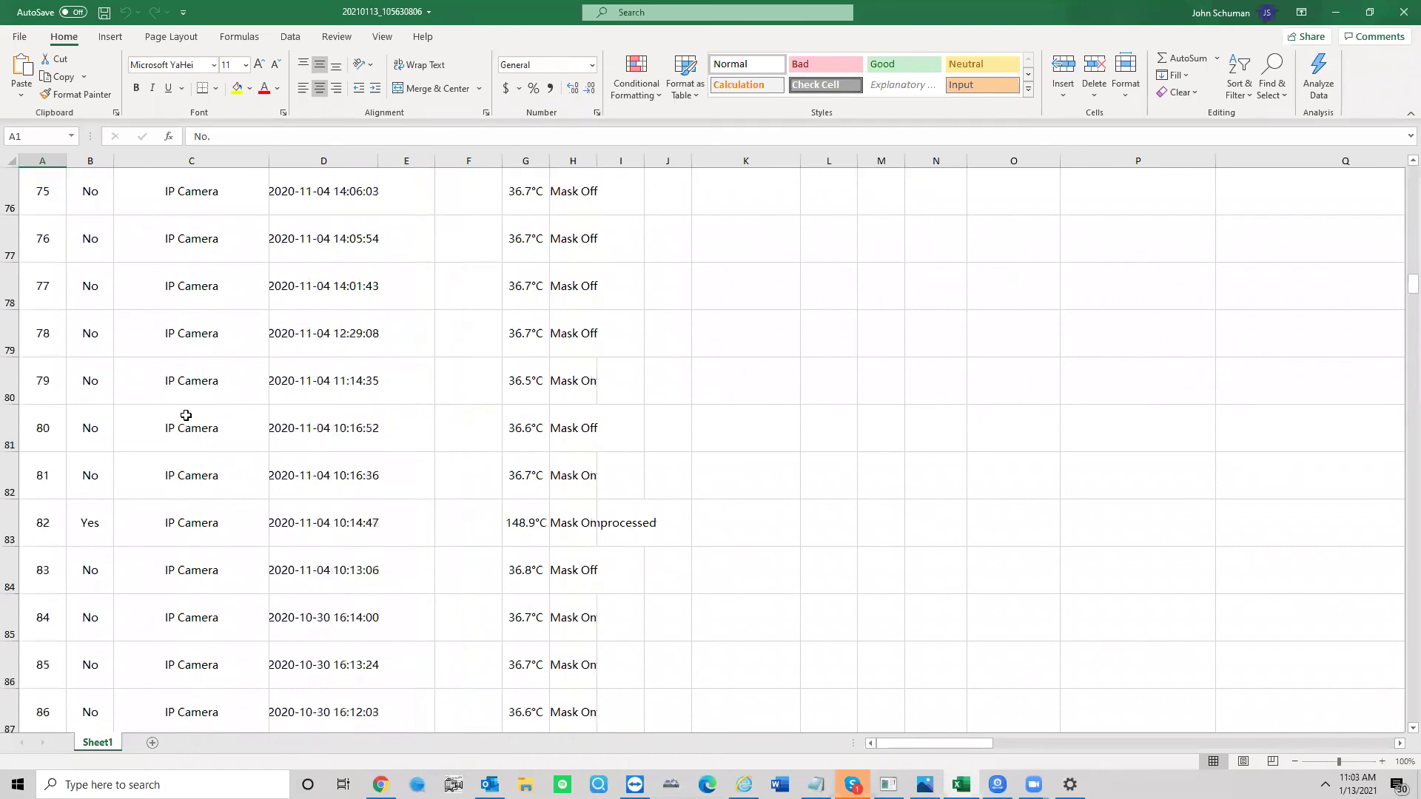
pyautogui.scroll(-9, 189, 415)
pyautogui.scroll(-8, 181, 404)
pyautogui.scroll(7, 182, 392)
pyautogui.scroll(14, 163, 400)
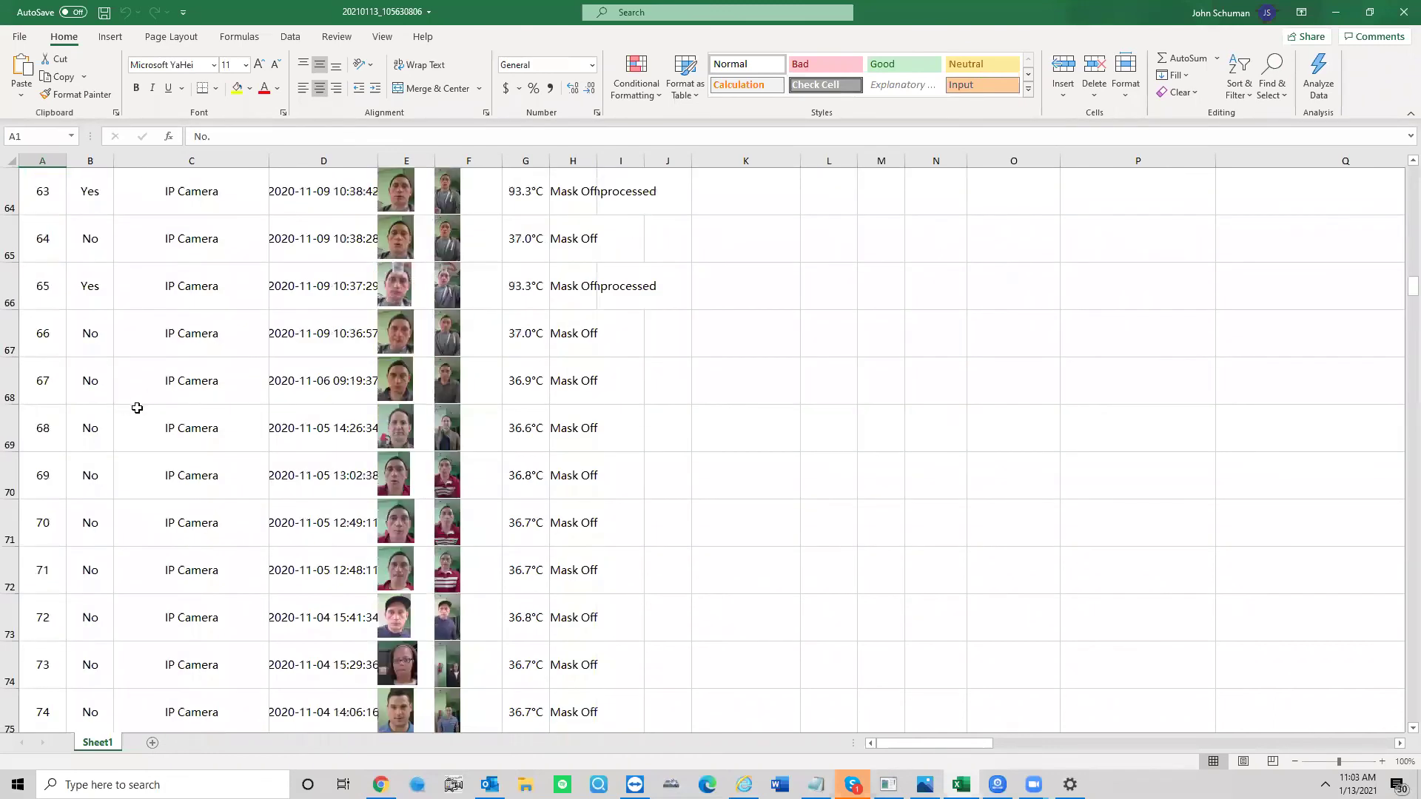
pyautogui.scroll(15, 119, 422)
pyautogui.scroll(6, 97, 438)
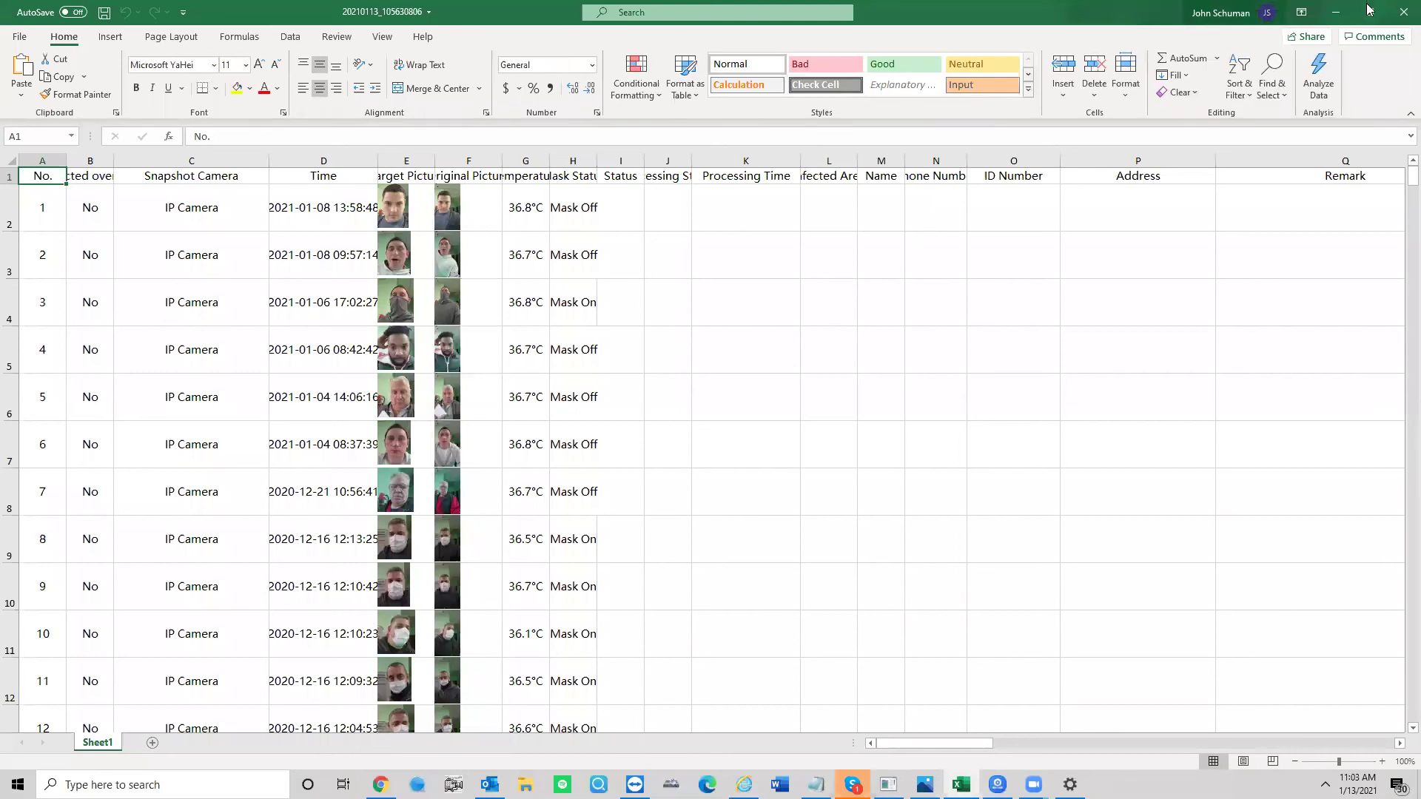
pyautogui.hotkey('alt', 'Tab')
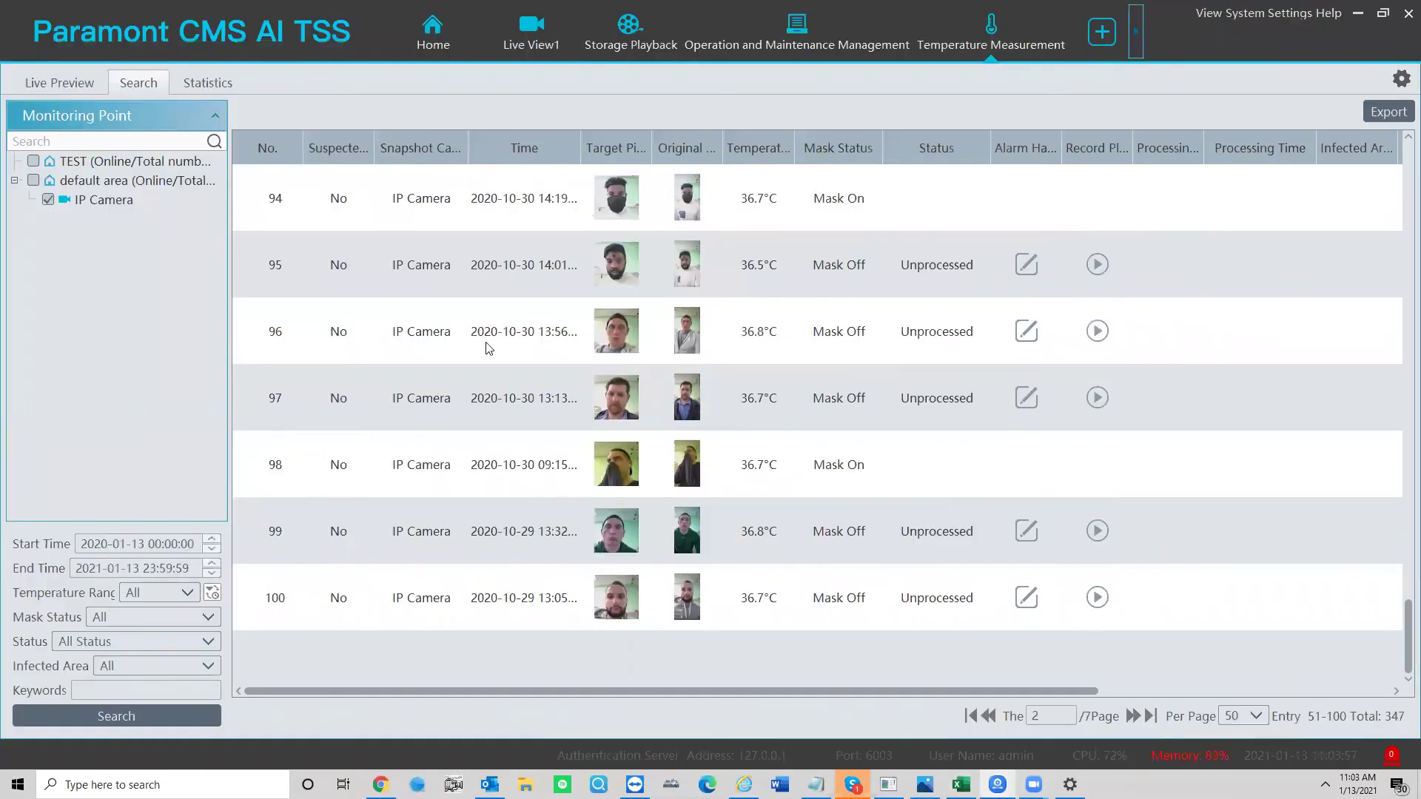